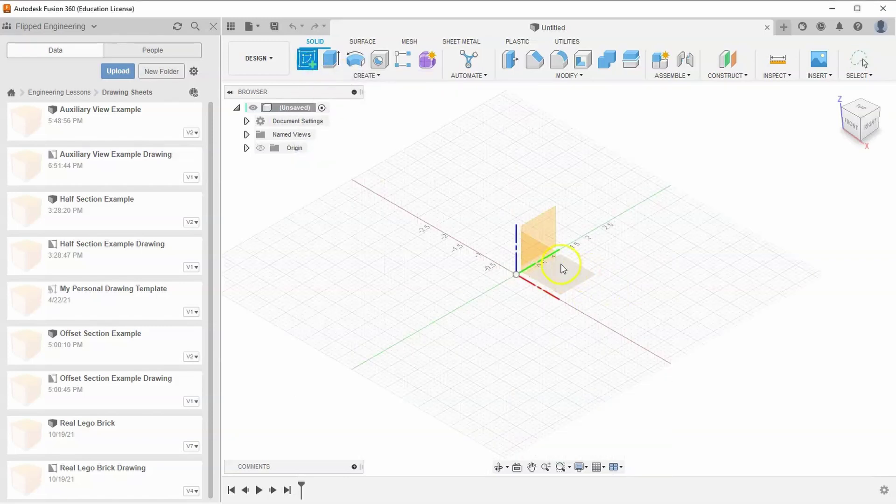
# Sketch a six-sided circumscribed polygon centred on the origin on the horizontal plane, with a 1 in radius.
pyautogui.click(573, 270)
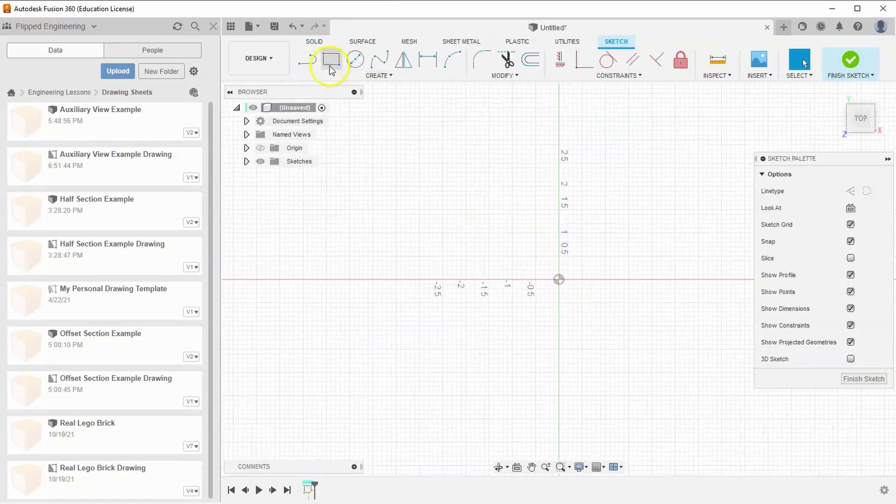
pyautogui.click(339, 76)
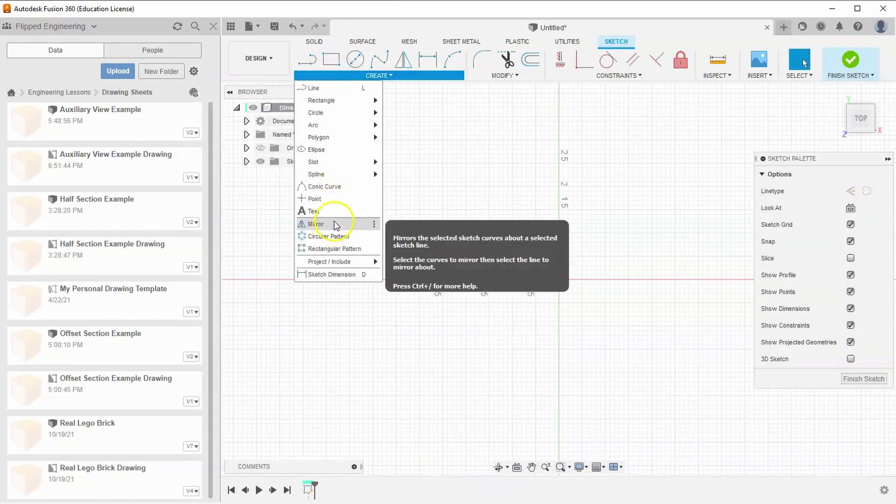
pyautogui.moveTo(346, 136)
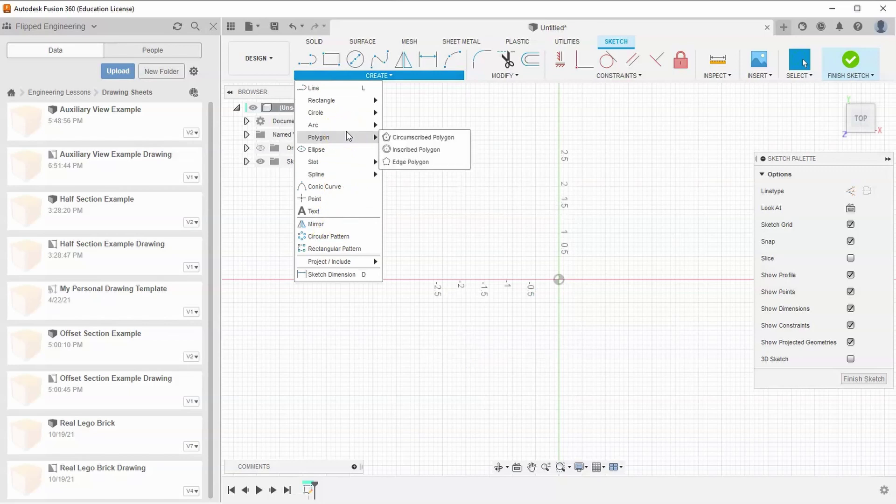
pyautogui.click(402, 137)
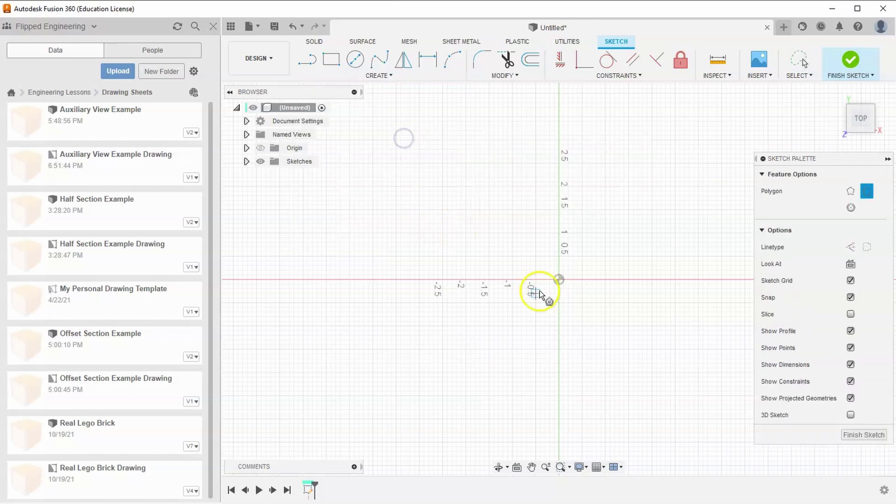
pyautogui.click(558, 279)
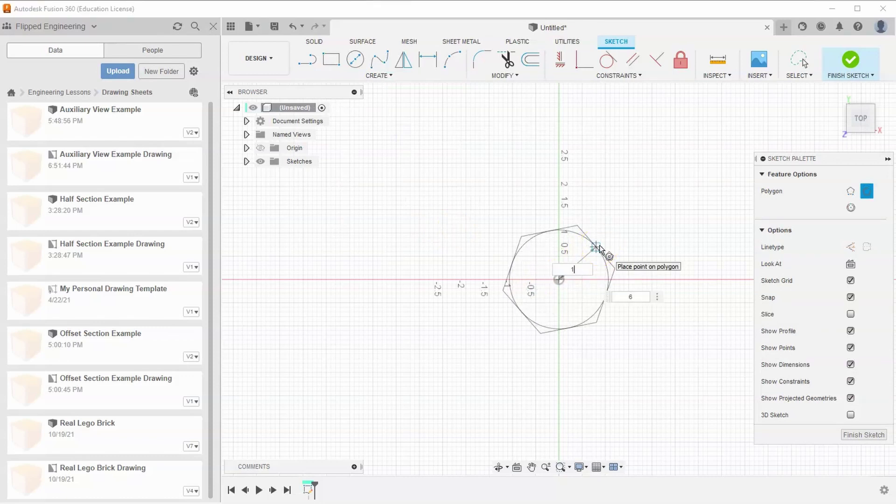
pyautogui.write('1')
pyautogui.press('Tab')
pyautogui.press('Return')
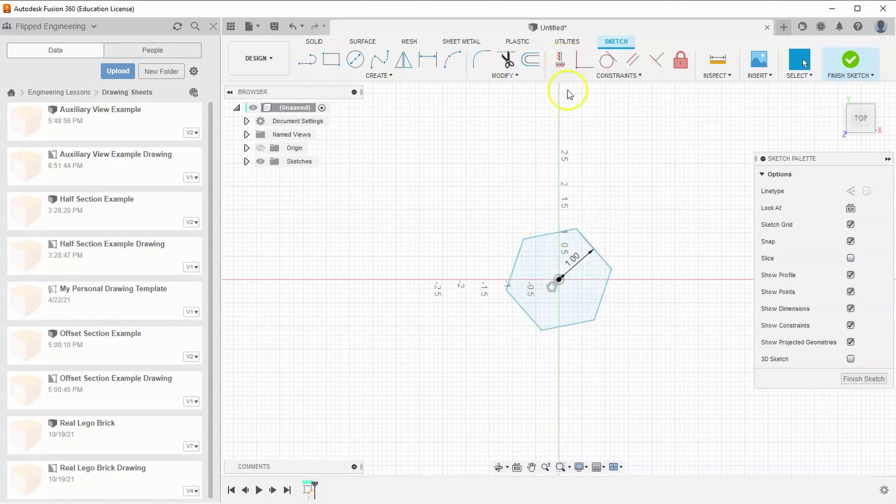
# Constrain the hexagon's upper edge to be horizontal and finish the sketch.
pyautogui.click(561, 69)
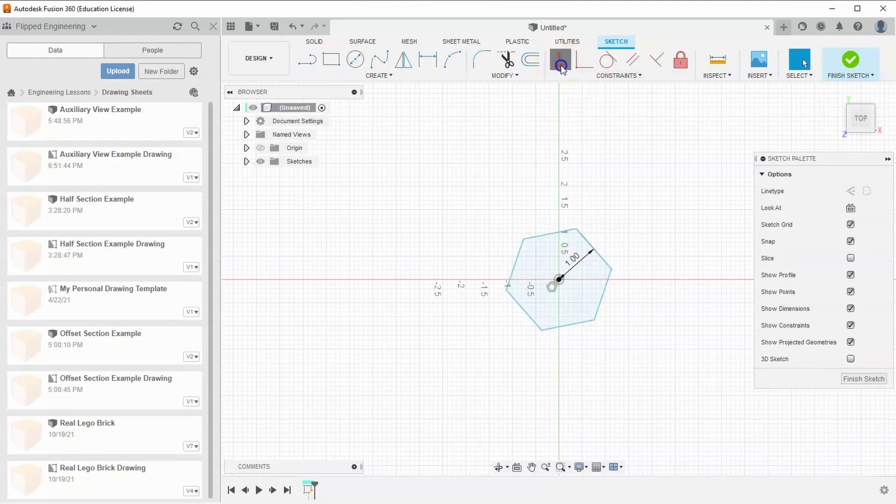
pyautogui.click(556, 235)
pyautogui.rightClick(610, 225)
pyautogui.click(646, 222)
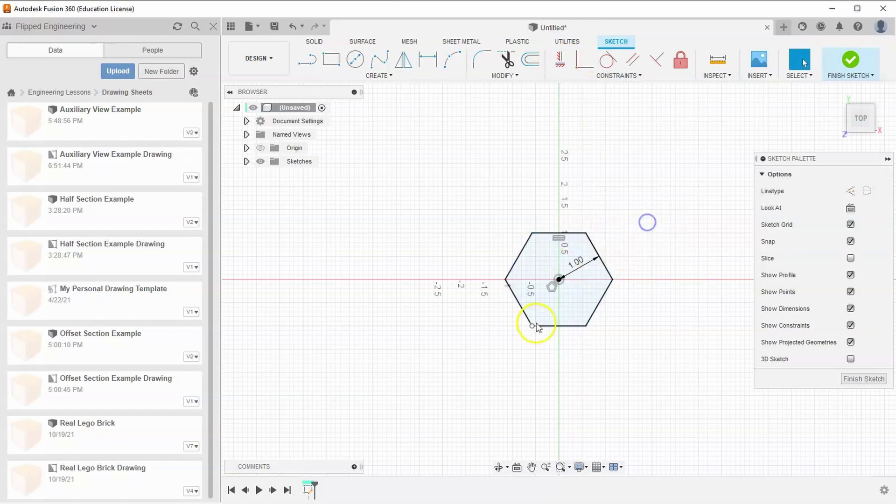
pyautogui.click(851, 59)
# Extrude the hexagon profile upward 0.8 in as a new body to form the bolt head.
pyautogui.click(331, 60)
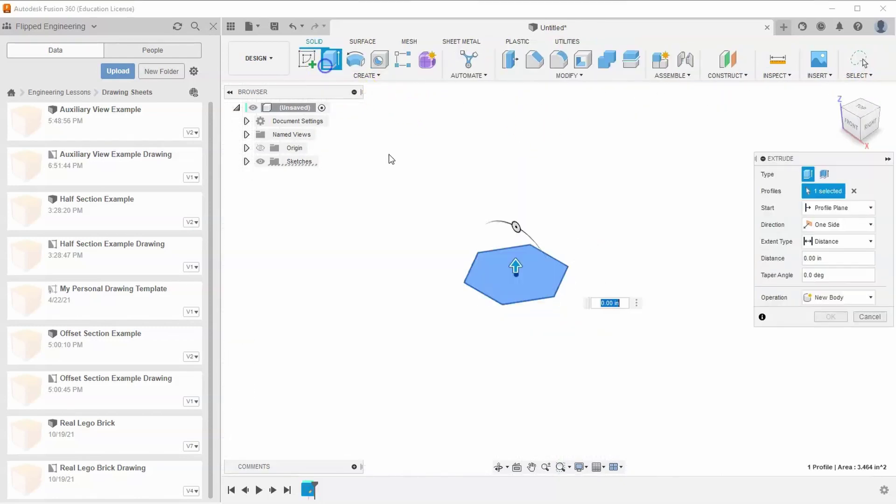
pyautogui.moveTo(516, 250); pyautogui.dragTo(516, 243)
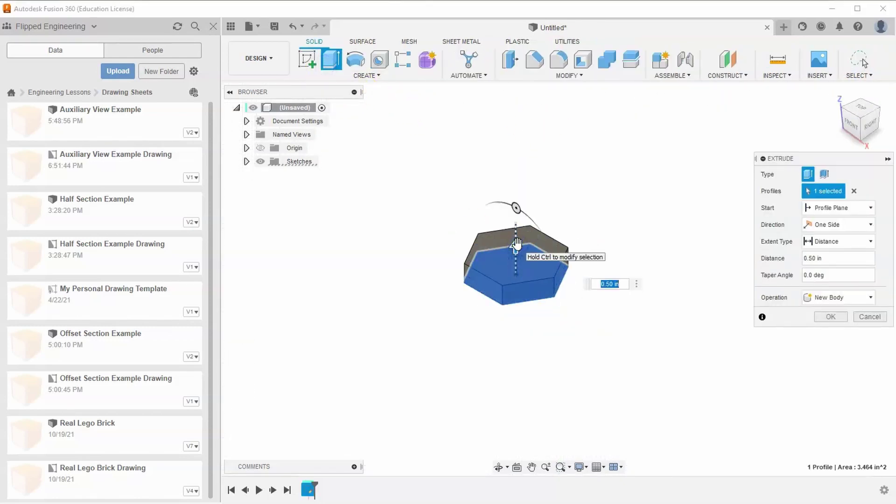
pyautogui.press('Return')
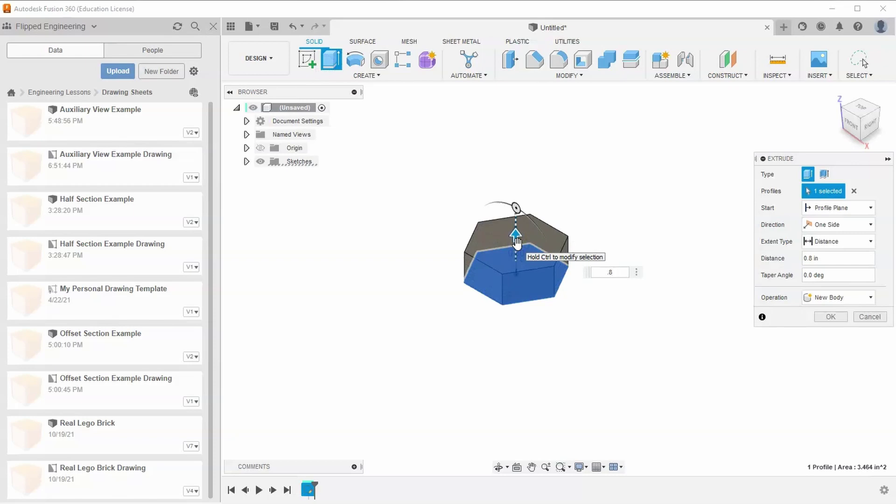
pyautogui.press('Return')
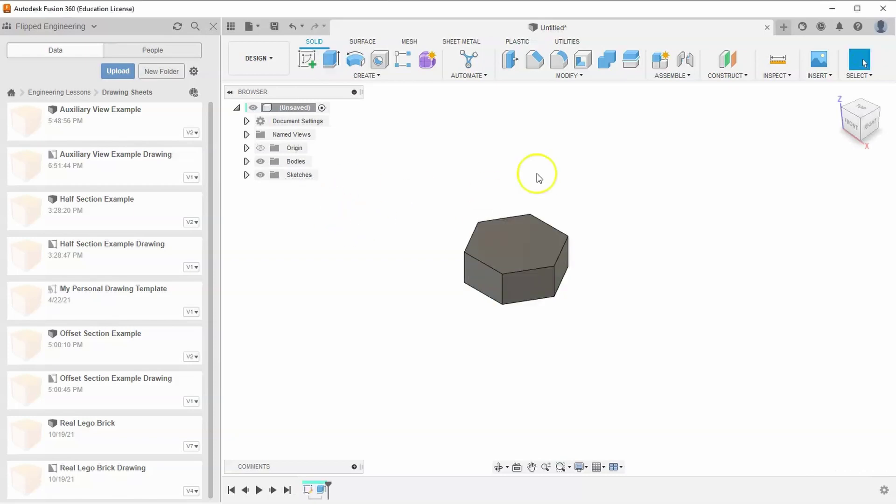
# Sketch a 1 in diameter circle centred on the origin on the hexagonal head's top face and finish the sketch.
pyautogui.click(307, 59)
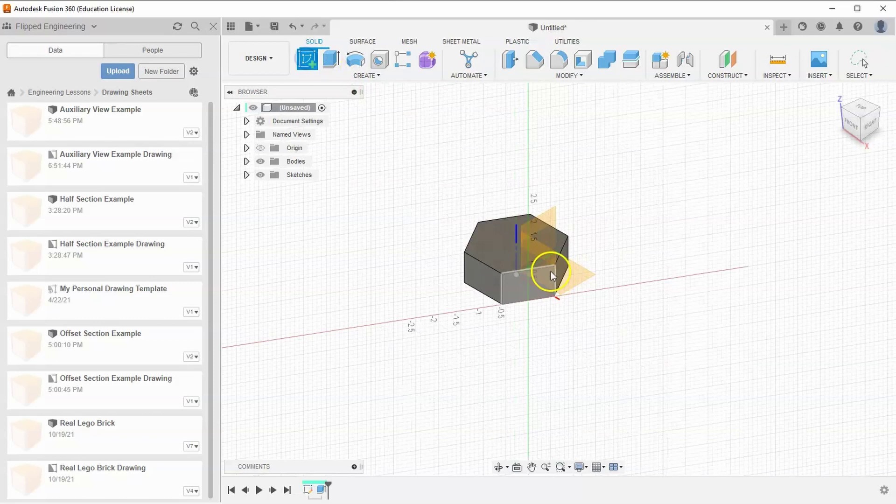
pyautogui.click(500, 243)
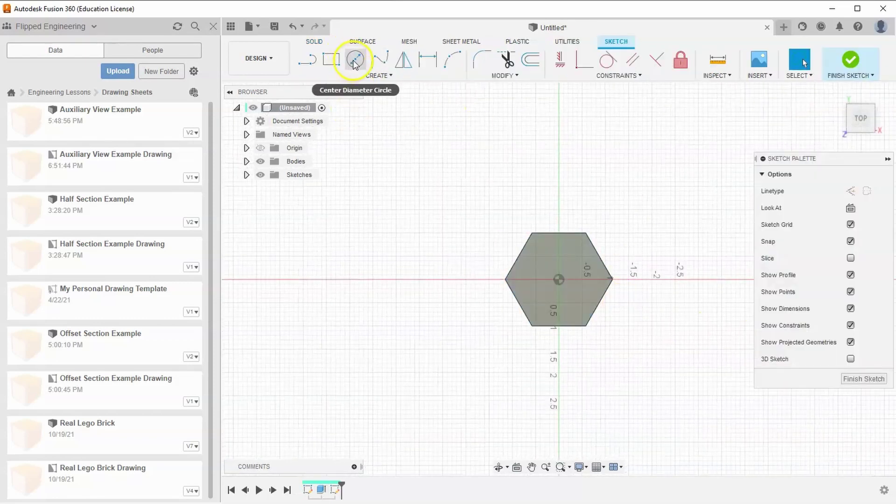
pyautogui.click(355, 60)
pyautogui.click(559, 279)
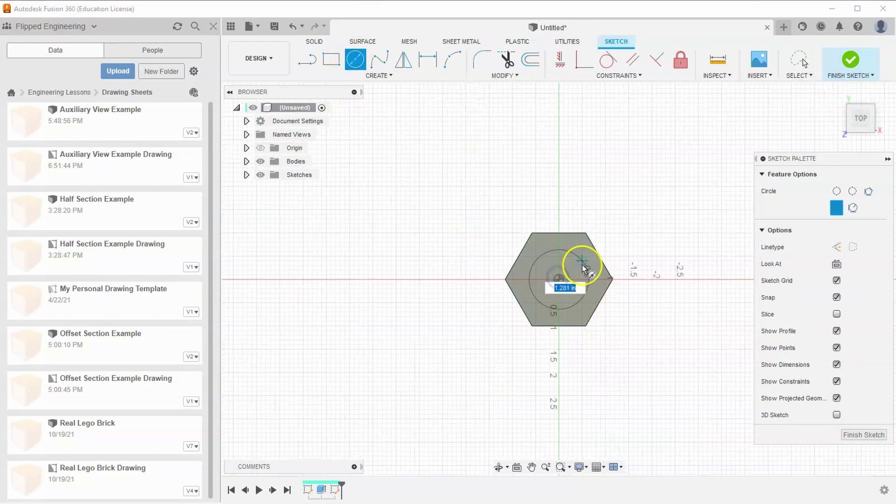
pyautogui.write('1')
pyautogui.press('Return')
pyautogui.press('Escape')
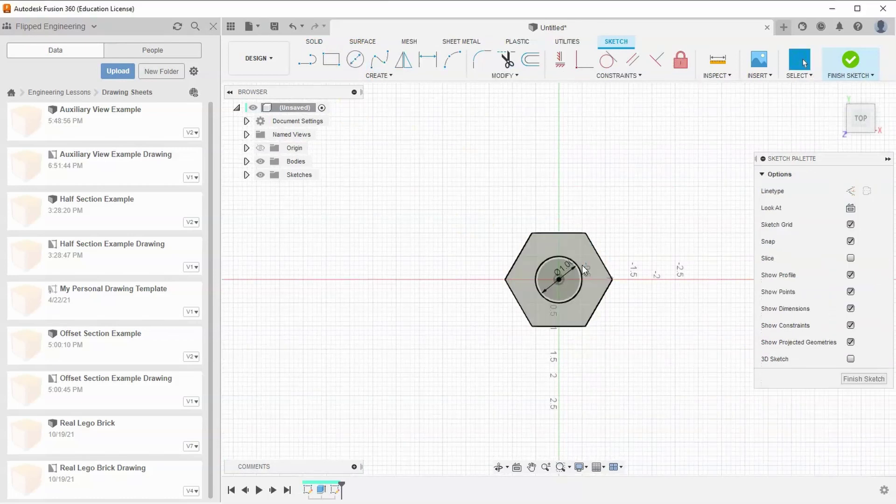
pyautogui.click(567, 272)
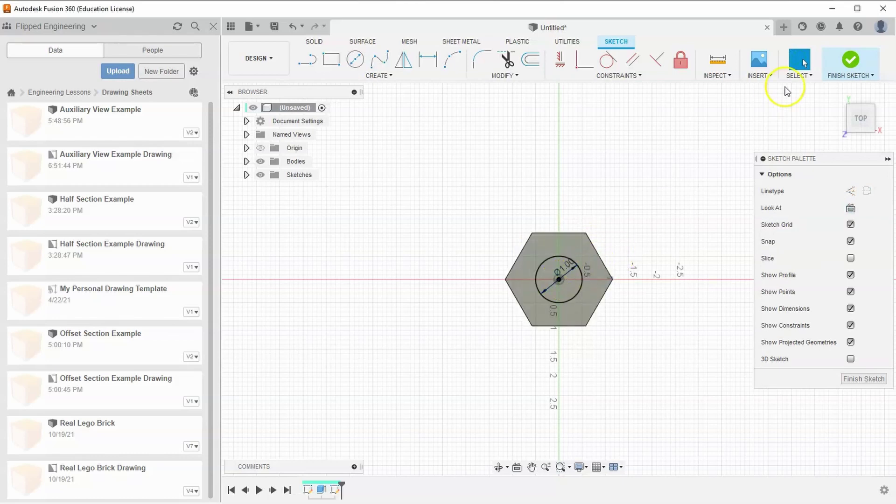
pyautogui.click(850, 60)
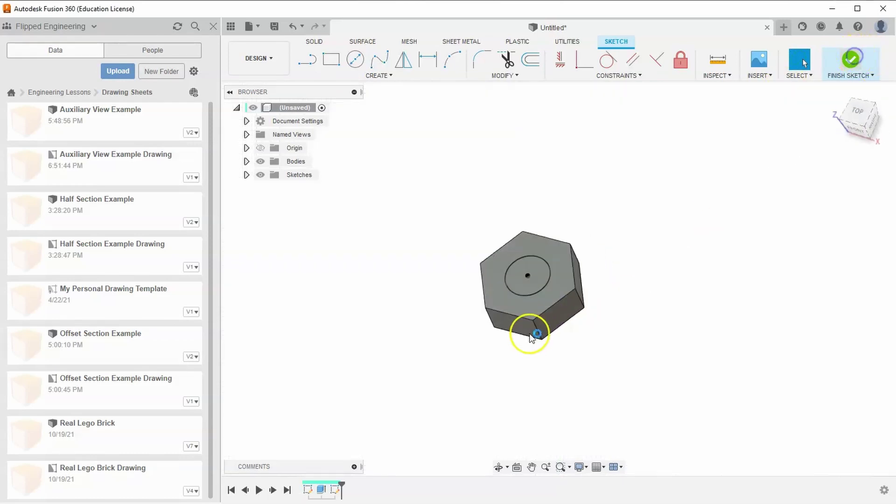
# Reopen the hexagon sketch to check its centre point, close it again and return to the home view.
pyautogui.doubleClick(309, 496)
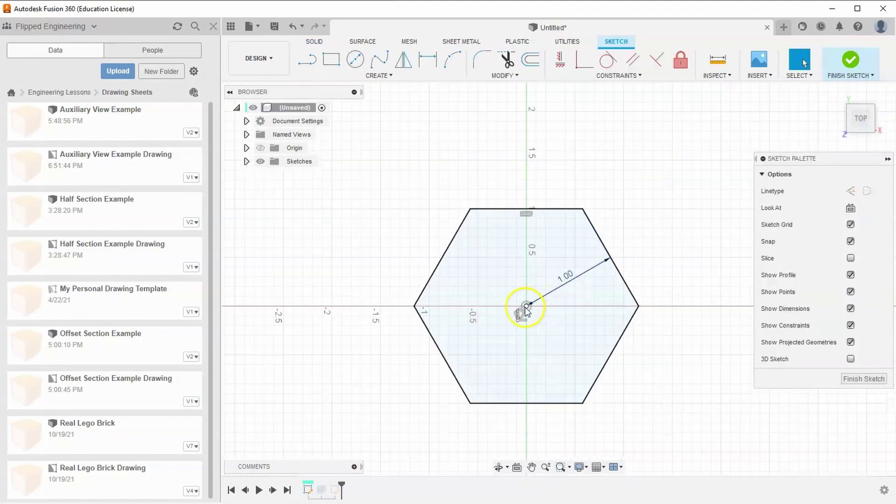
pyautogui.click(850, 61)
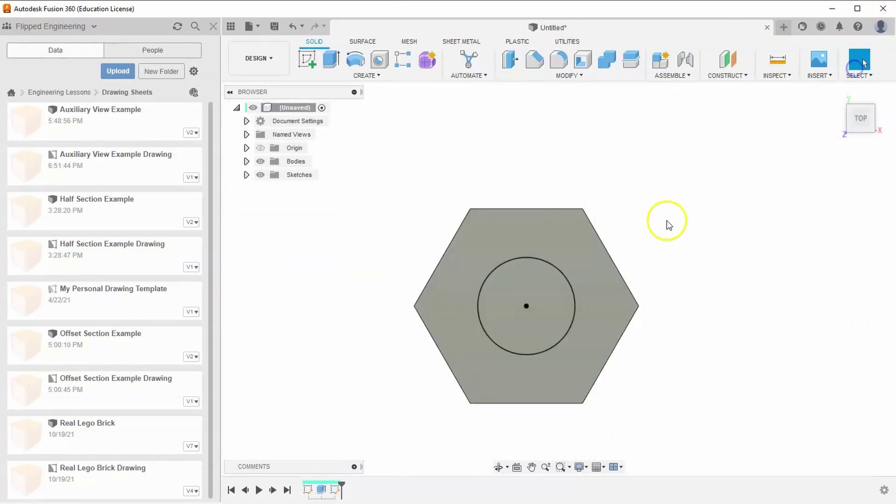
pyautogui.click(835, 95)
# Extrude the circle on the head's top face 3 in upward, joined to the head, to form the bolt shank.
pyautogui.scroll(-4, 616, 247)
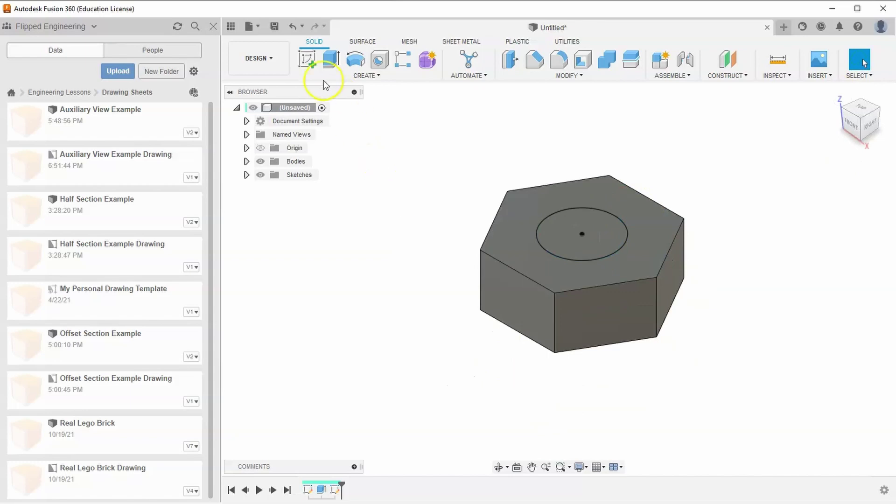
pyautogui.click(331, 60)
pyautogui.click(583, 219)
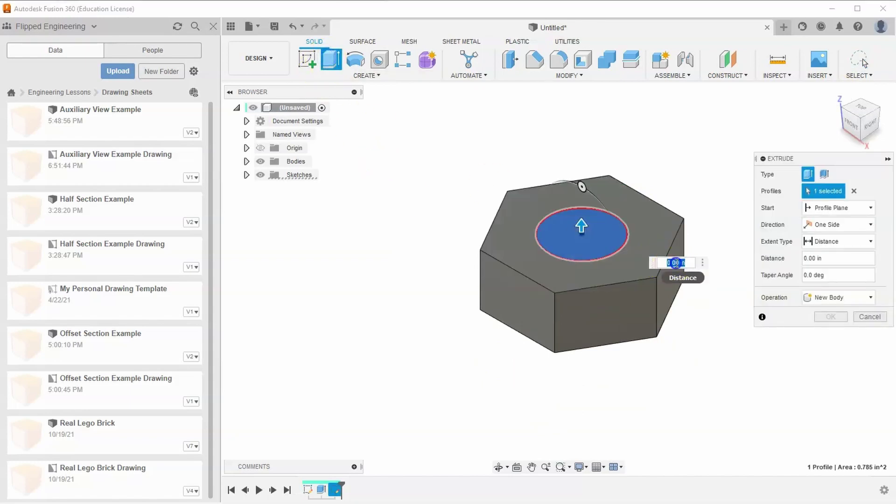
pyautogui.write('3')
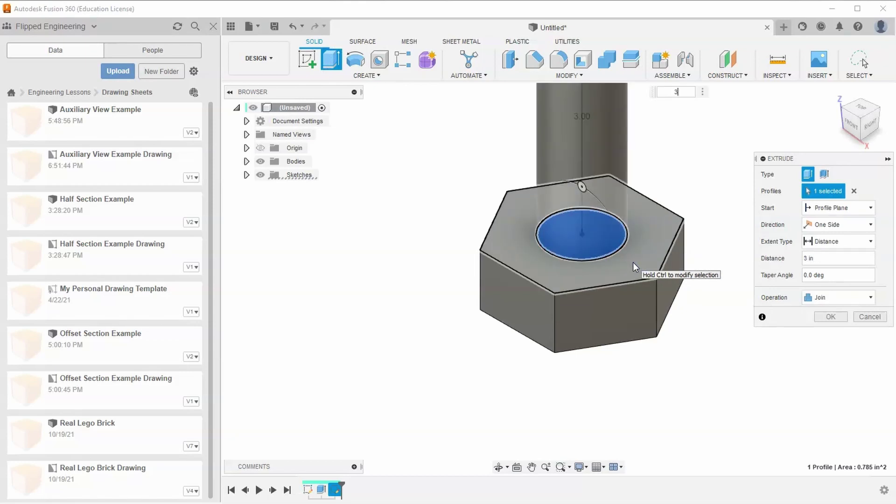
pyautogui.scroll(-2, 630, 254)
pyautogui.click(834, 317)
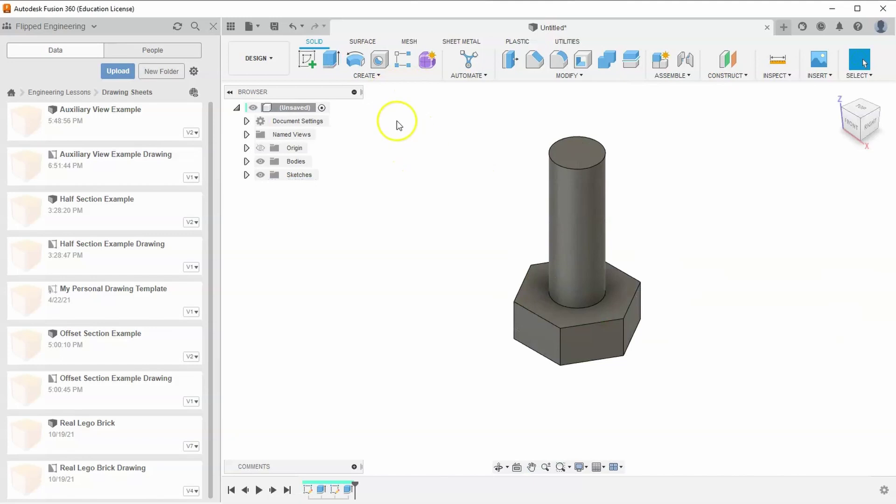
# Add a full-length cosmetic thread to the cylindrical shank, using ANSI Unified Screw Threads, size 1.0 in, designation 1-8 UNC, right hand.
pyautogui.click(404, 78)
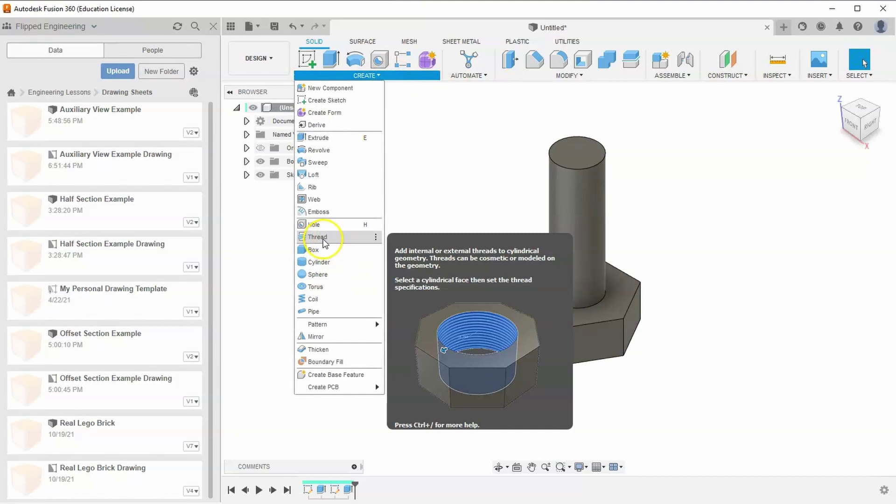
pyautogui.click(325, 238)
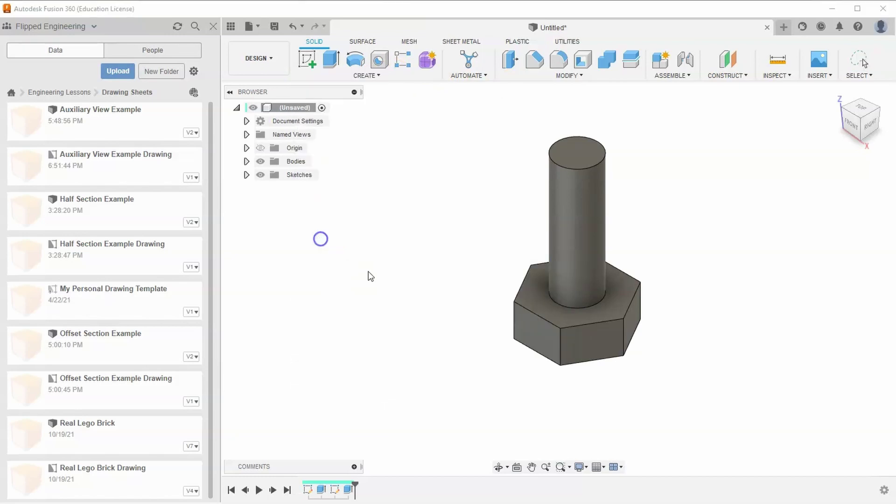
pyautogui.click(587, 229)
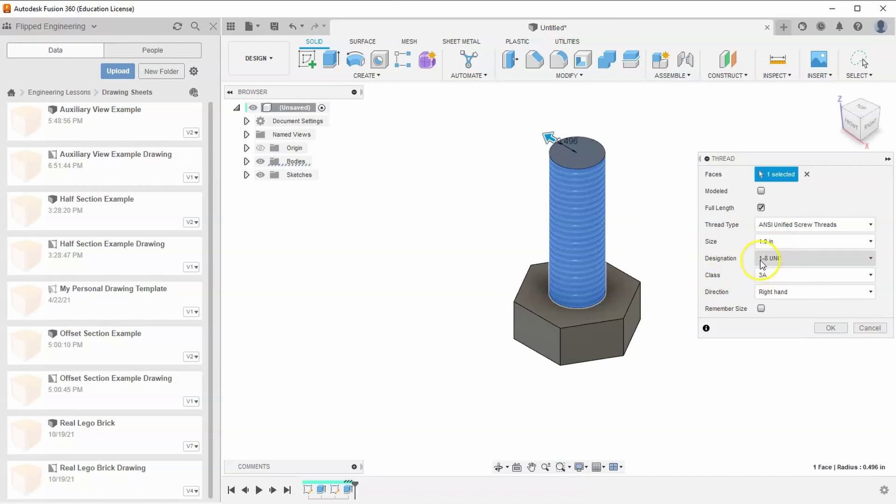
pyautogui.click(789, 260)
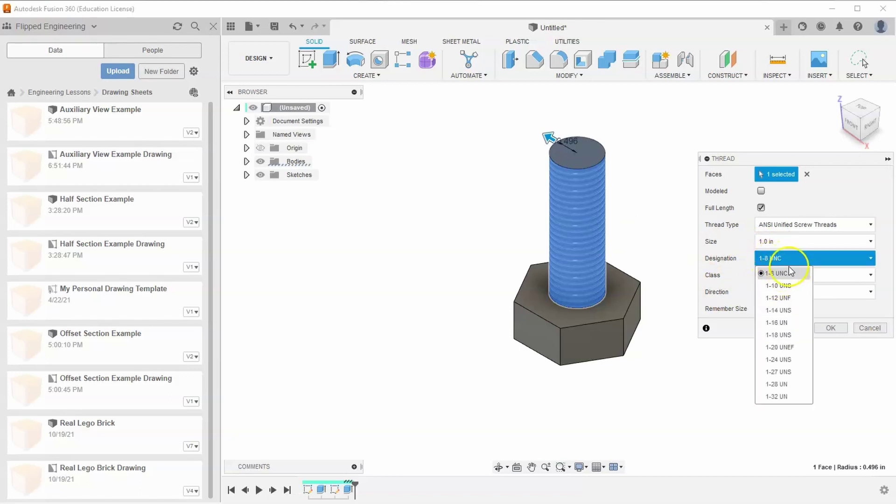
pyautogui.click(790, 271)
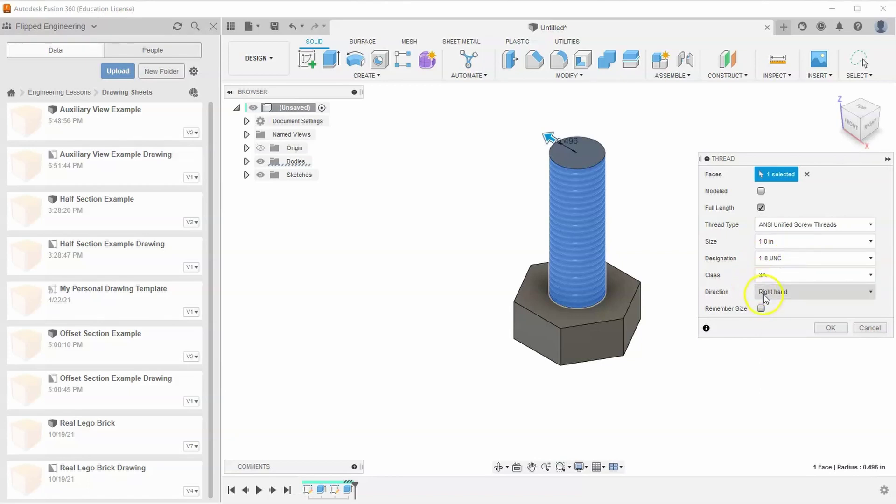
pyautogui.click(830, 328)
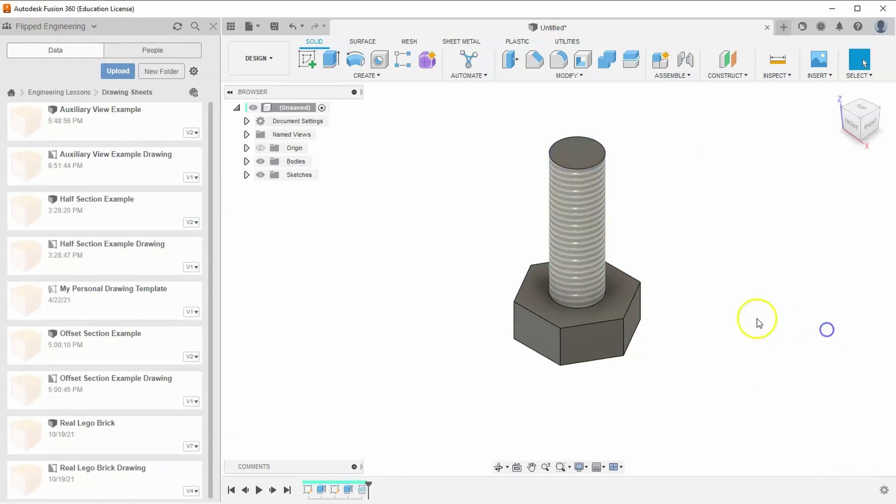
# Edit the shank's thread feature to make it a modeled thread instead of a cosmetic one.
pyautogui.scroll(4, 561, 215)
pyautogui.click(869, 125)
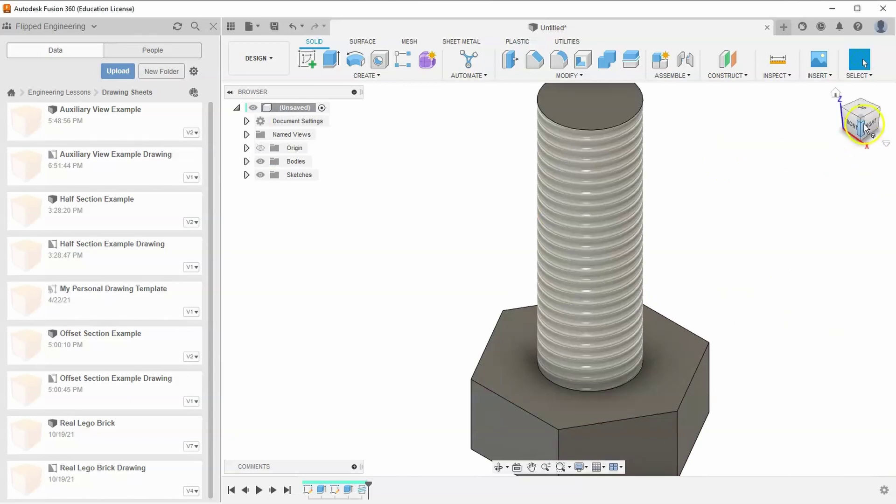
pyautogui.click(854, 121)
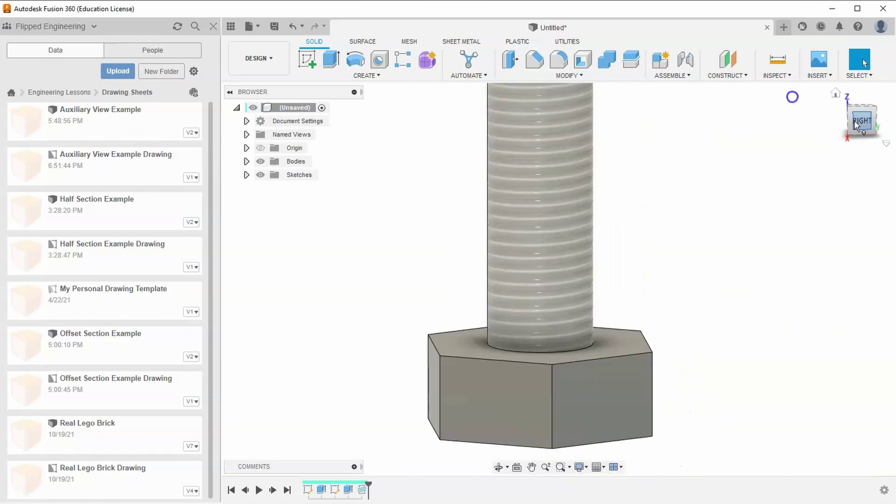
pyautogui.moveTo(853, 121); pyautogui.dragTo(851, 104)
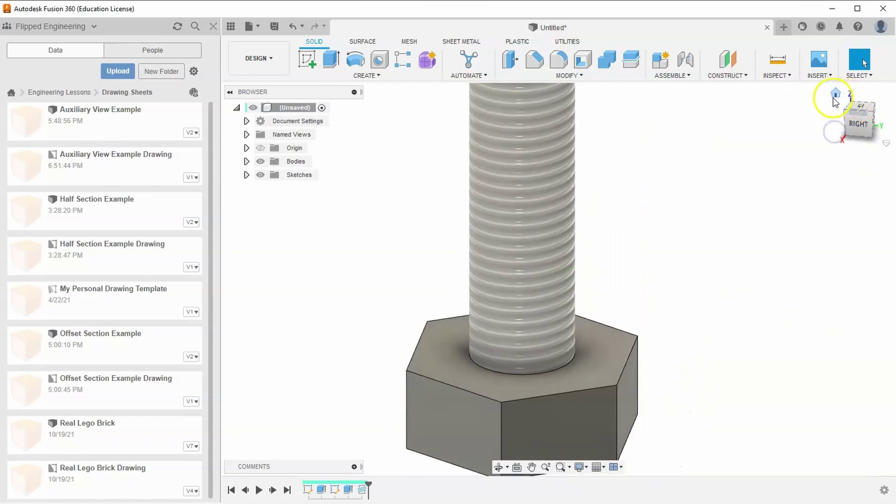
pyautogui.click(835, 98)
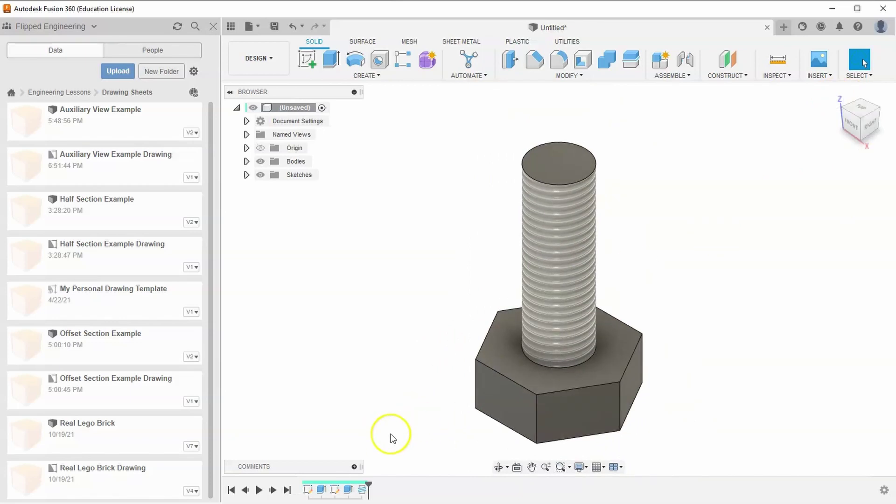
pyautogui.rightClick(361, 493)
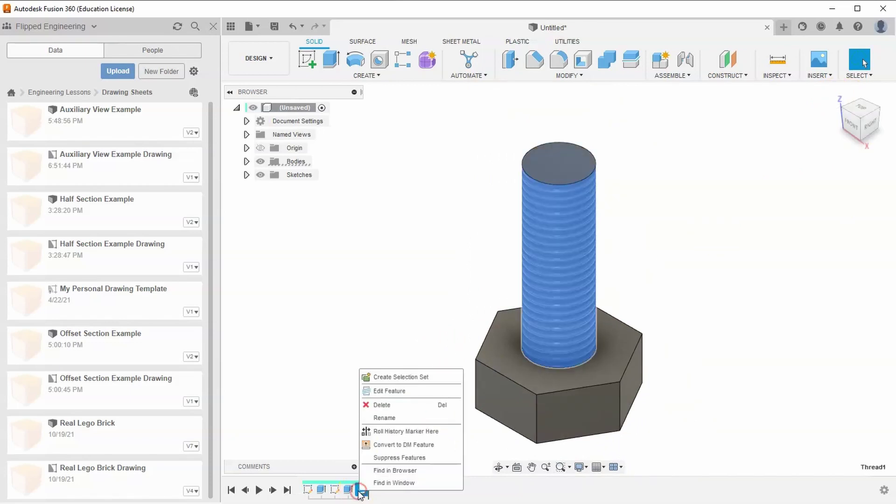
pyautogui.click(390, 393)
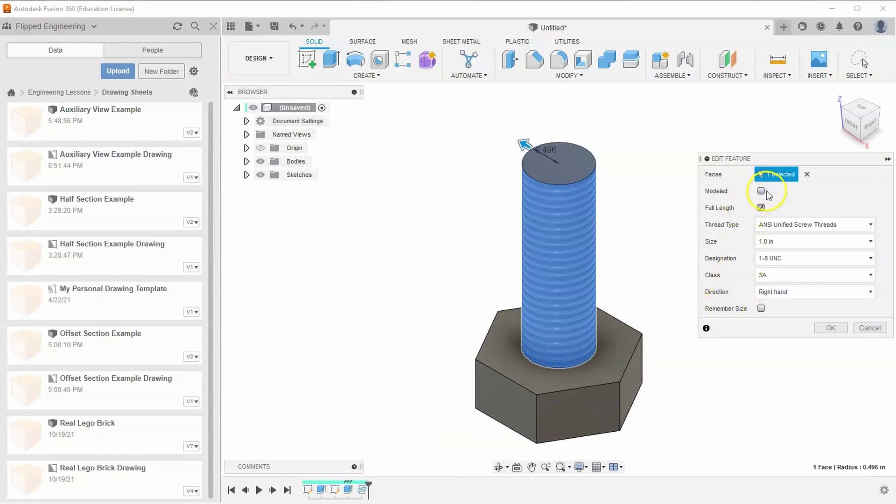
pyautogui.click(761, 191)
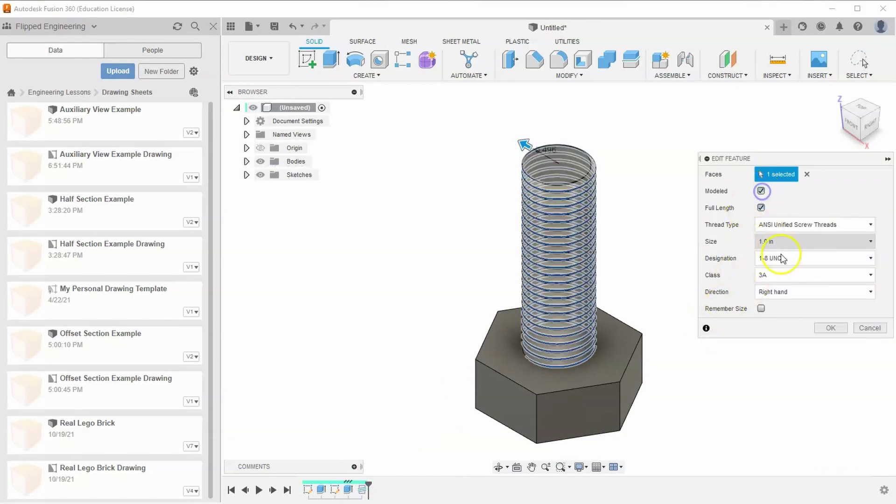
pyautogui.click(831, 328)
# Examine the modeled thread from the side and front, and review the designation options in its feature settings without applying a change.
pyautogui.click(860, 126)
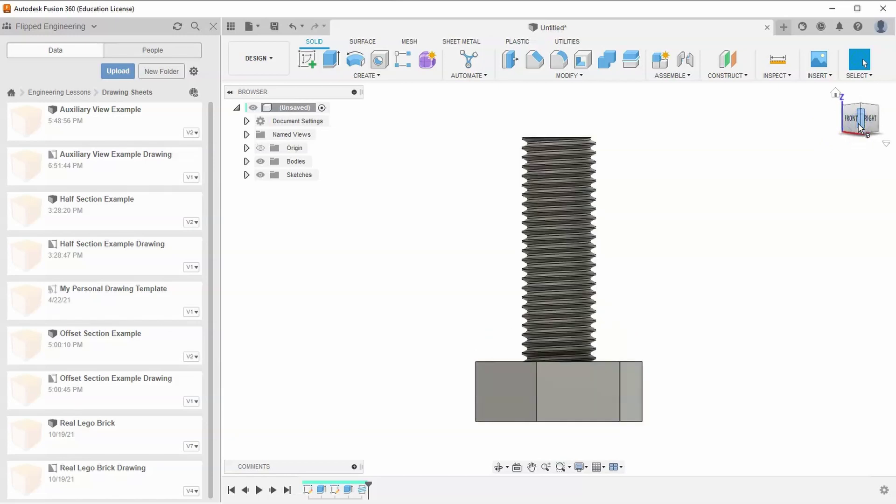
pyautogui.scroll(6, 513, 233)
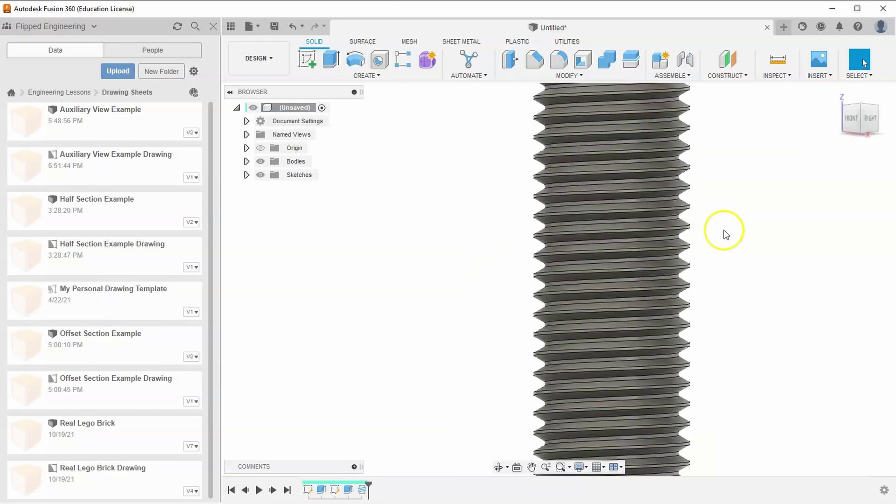
pyautogui.scroll(-3, 728, 231)
pyautogui.click(836, 96)
pyautogui.doubleClick(362, 489)
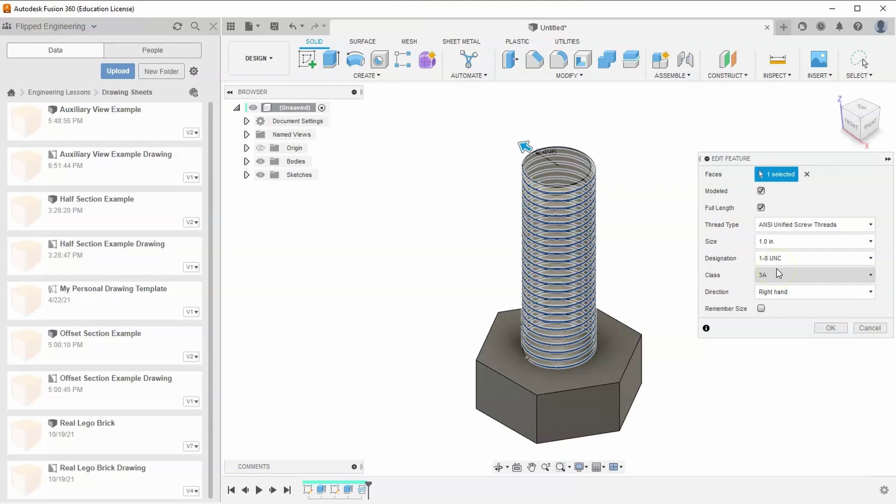
pyautogui.click(735, 282)
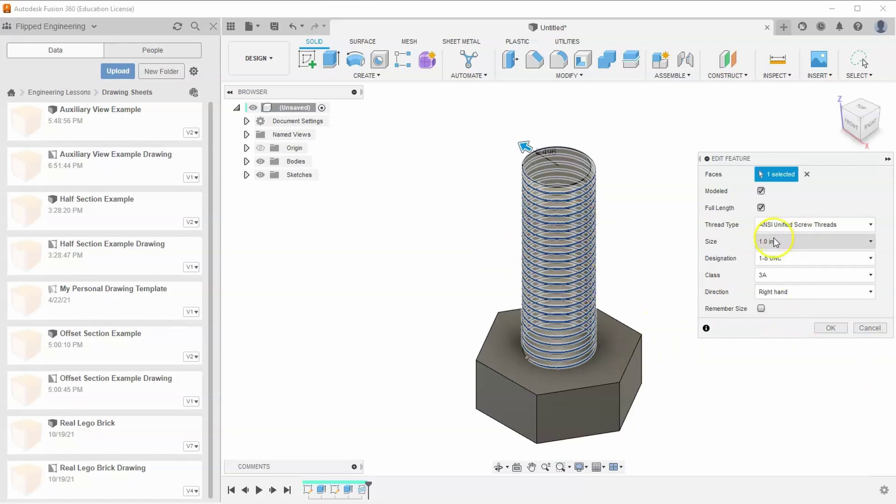
pyautogui.click(771, 258)
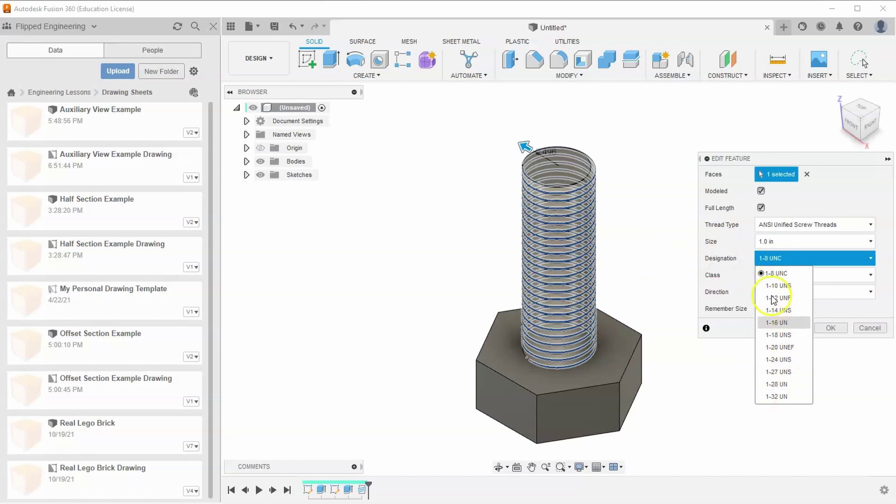
pyautogui.click(779, 259)
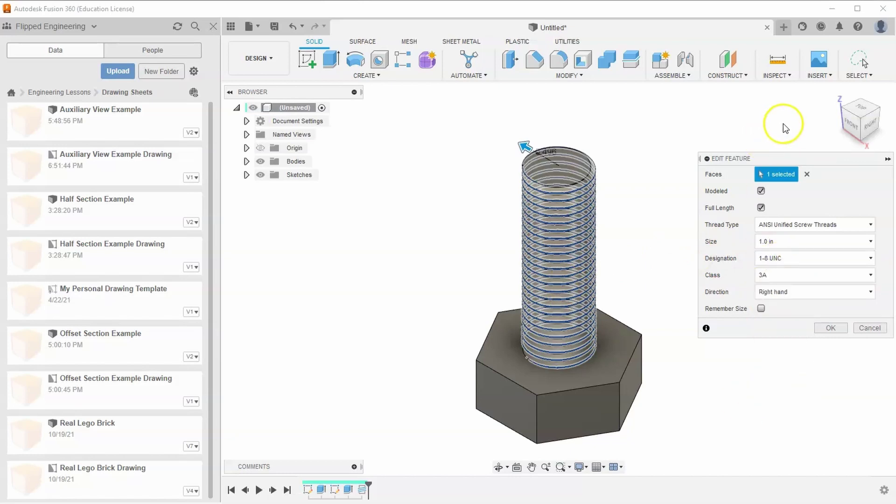
pyautogui.click(871, 329)
pyautogui.click(850, 125)
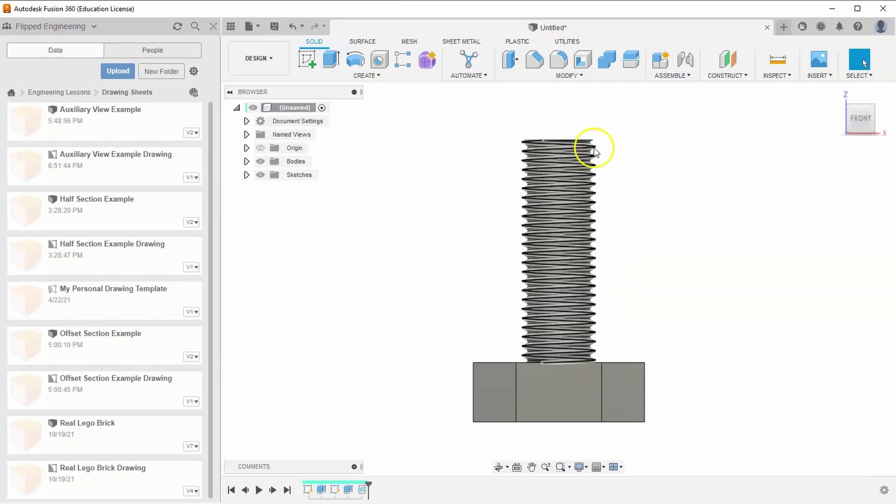
pyautogui.moveTo(851, 92)
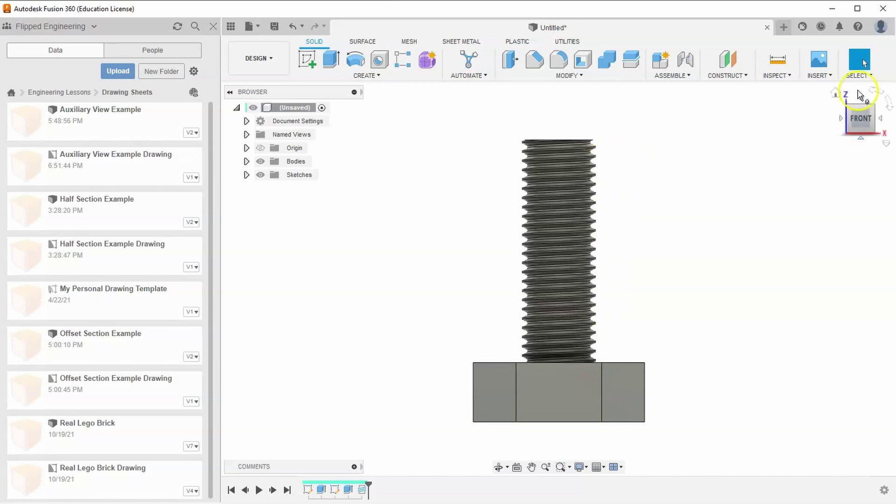
pyautogui.click(833, 92)
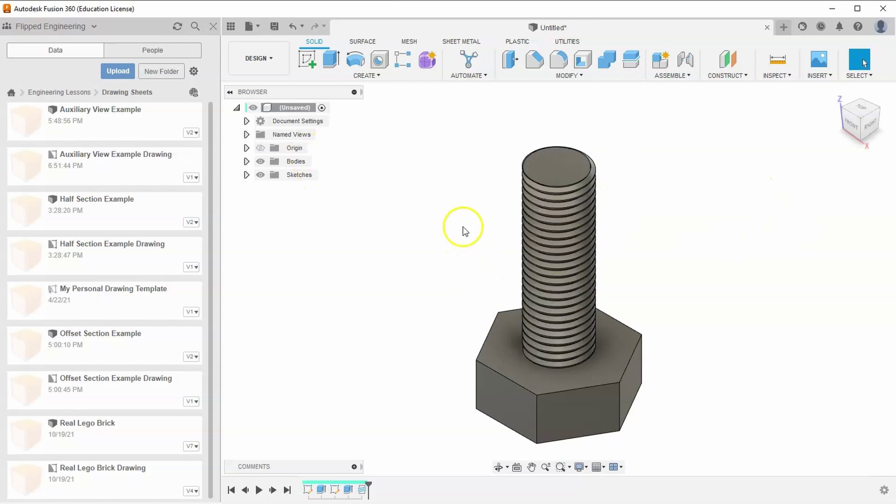
# Start a sketch on the shank's end face and project the bolt head's hexagonal face into it with the projection link on.
pyautogui.click(309, 61)
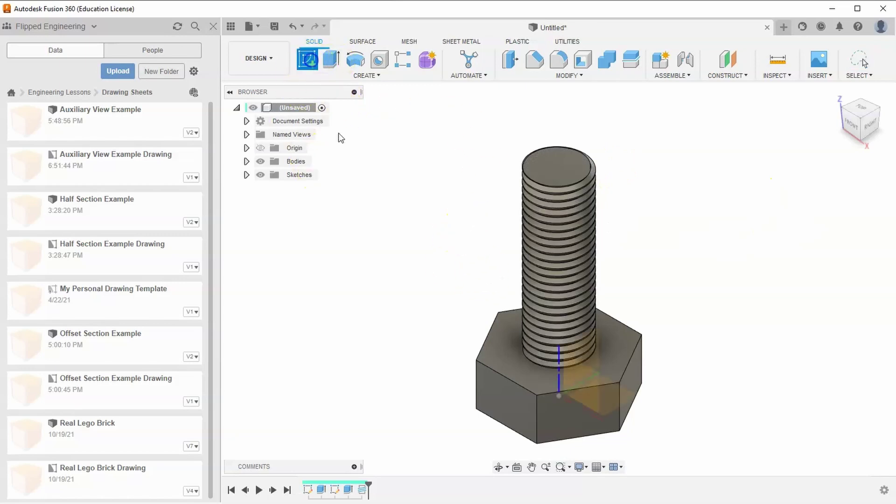
pyautogui.click(560, 166)
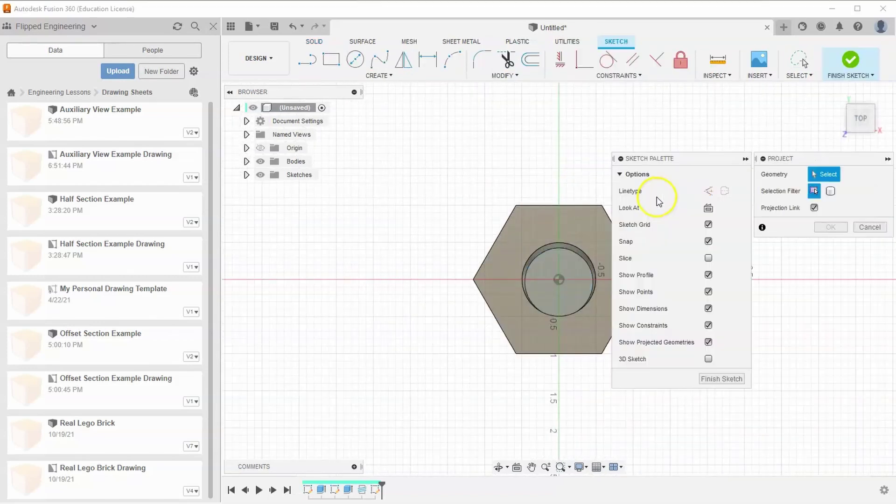
pyautogui.press('p')
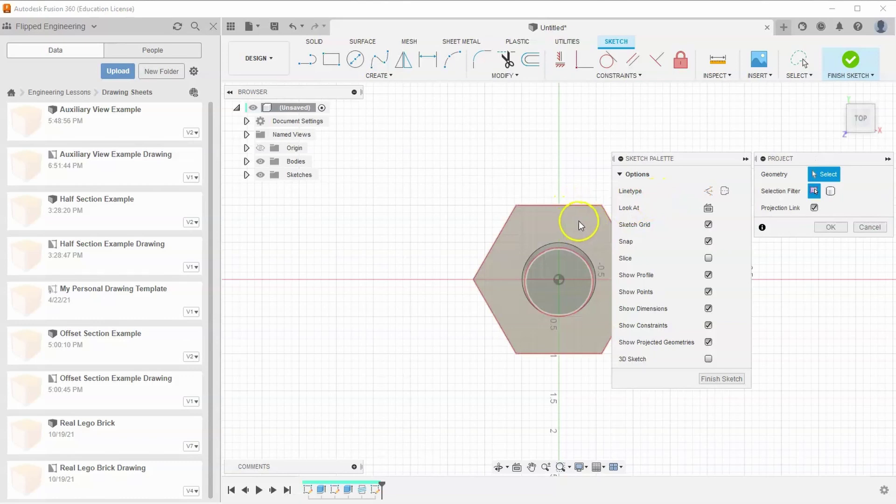
pyautogui.click(591, 222)
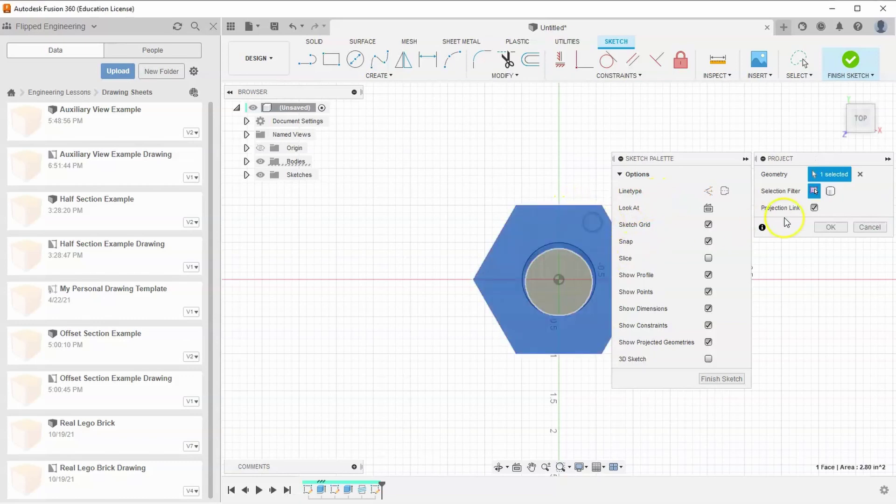
pyautogui.click(831, 227)
pyautogui.click(441, 160)
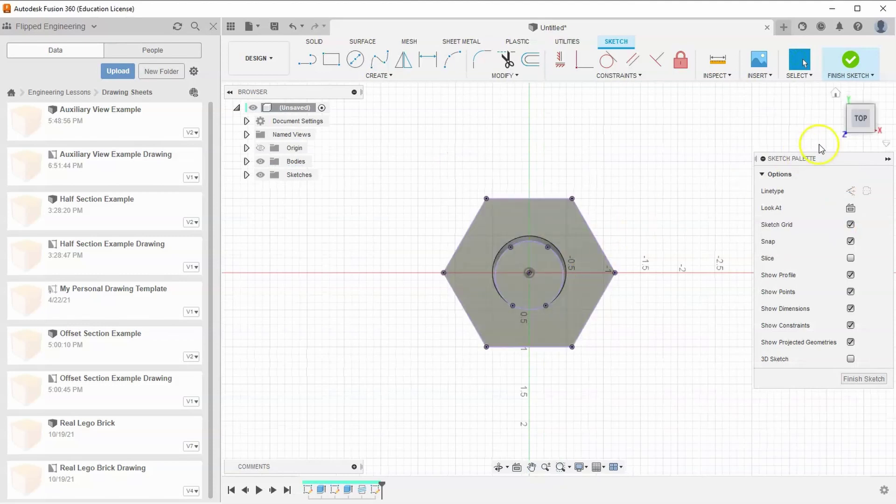
# Draw a 1 in diameter circle centred on the origin inside the projected hexagon and finish the sketch.
pyautogui.moveTo(862, 105); pyautogui.dragTo(750, 170)
pyautogui.scroll(5, 511, 256)
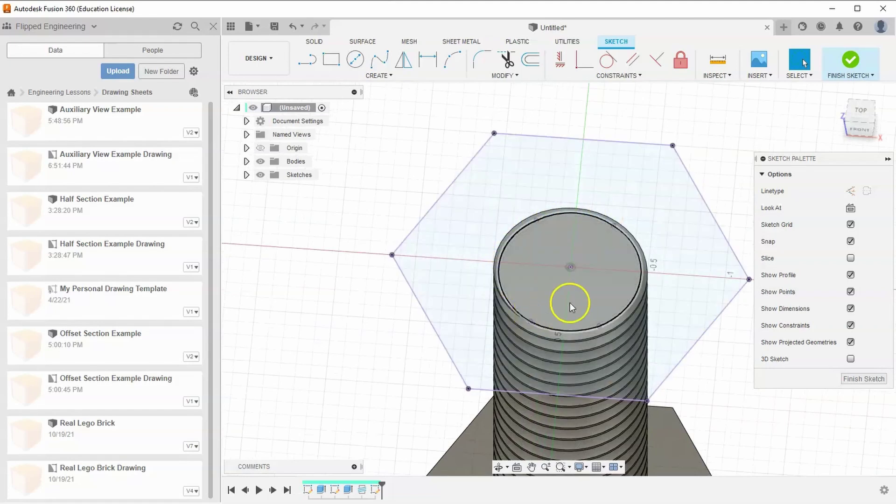
pyautogui.click(860, 112)
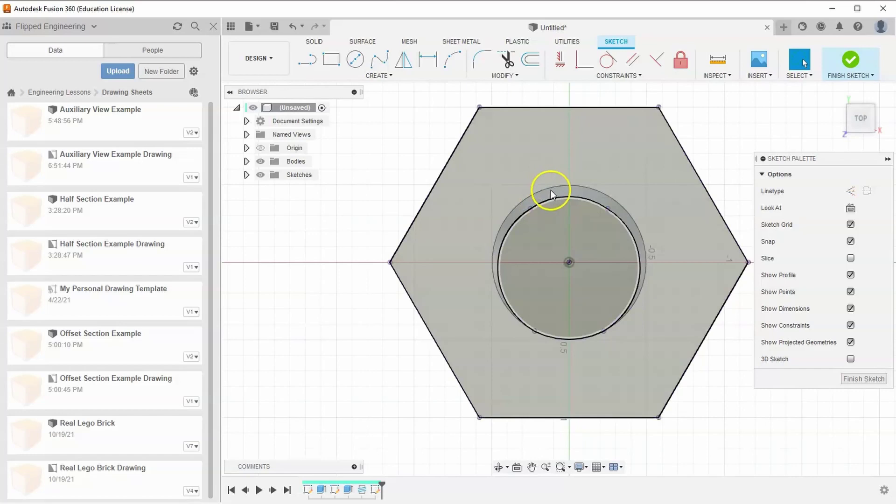
pyautogui.click(359, 66)
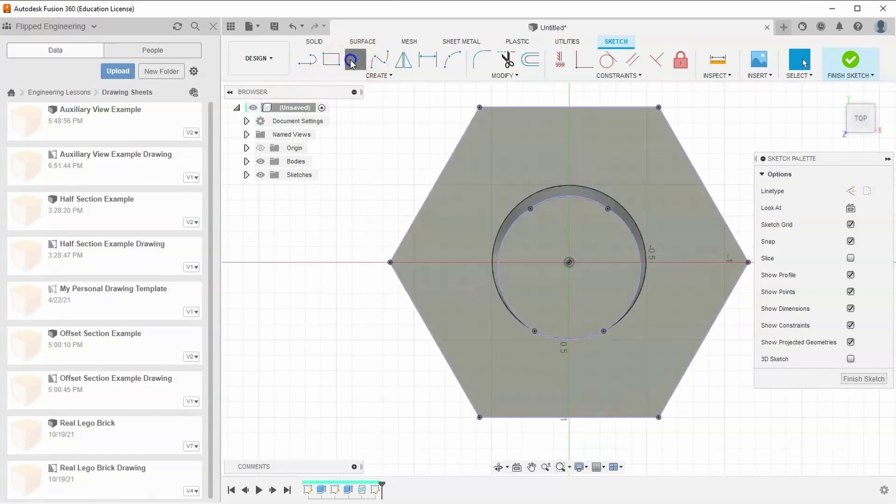
pyautogui.click(569, 262)
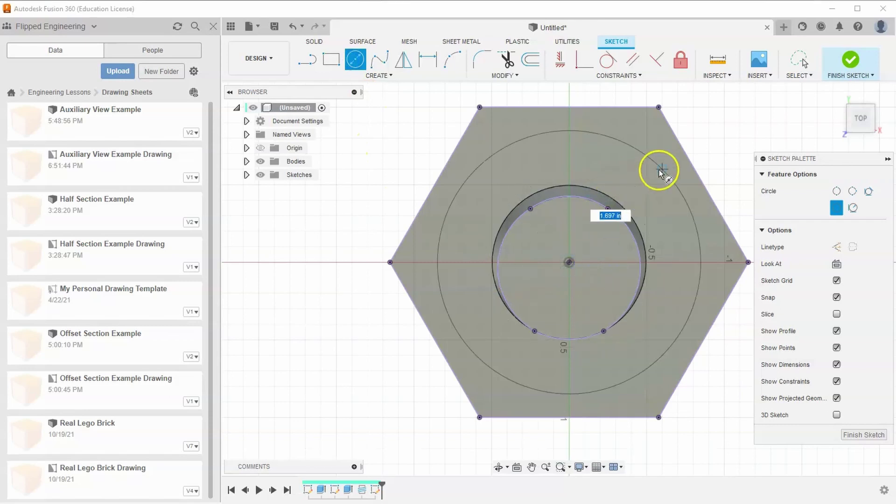
pyautogui.write('1')
pyautogui.press('Tab')
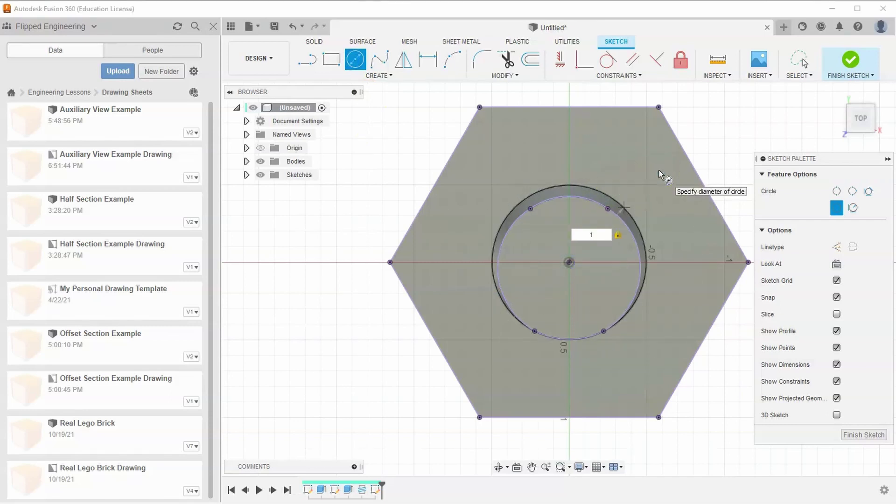
pyautogui.press('Return')
pyautogui.scroll(2, 598, 234)
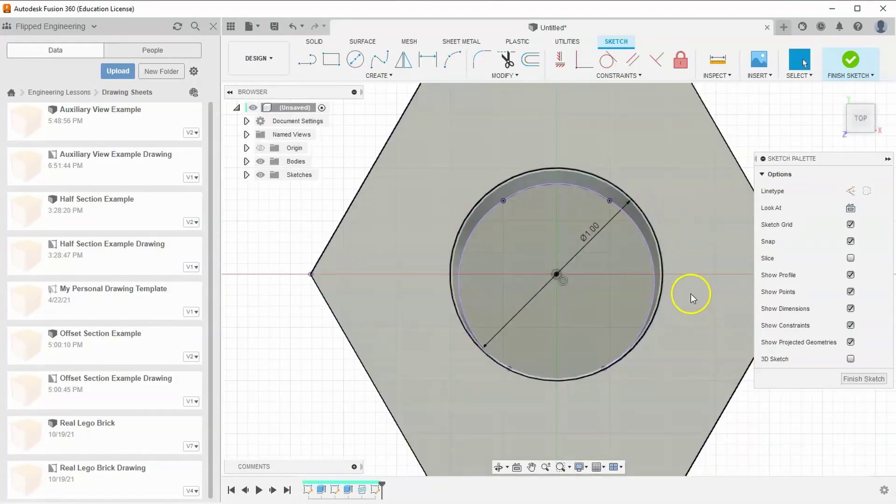
pyautogui.click(850, 63)
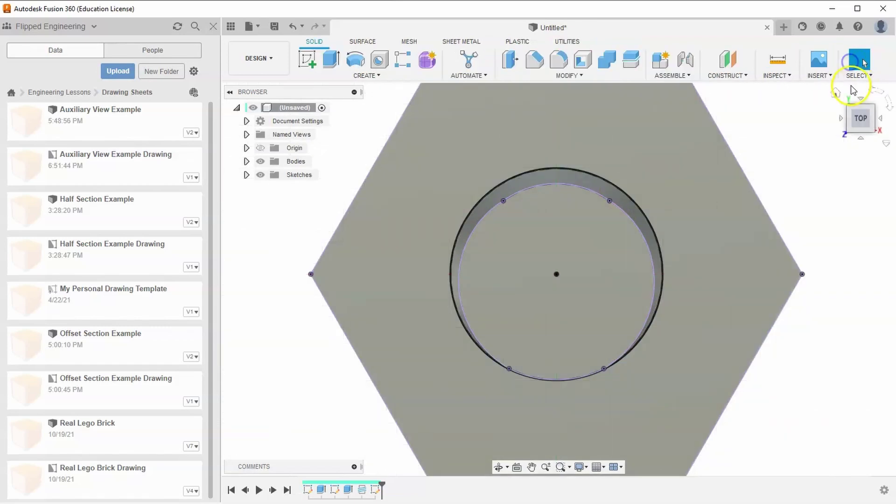
# Extrude the profile between the projected hexagon and the 1 in circle 0.8 in upward as a new component.
pyautogui.click(835, 95)
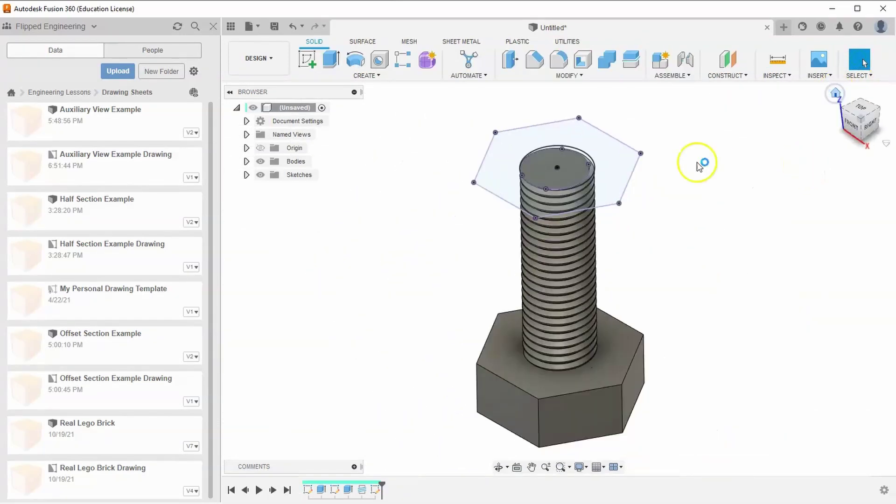
pyautogui.click(331, 60)
pyautogui.click(604, 145)
pyautogui.scroll(5, 583, 150)
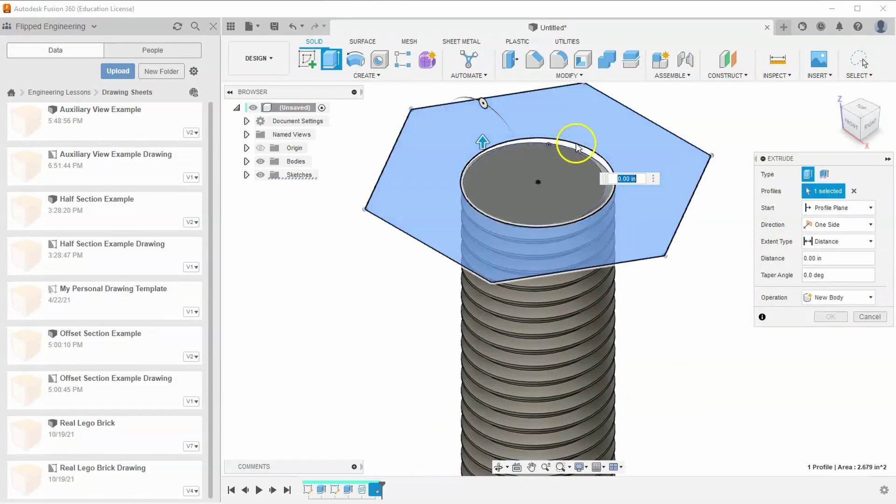
pyautogui.scroll(-2, 629, 144)
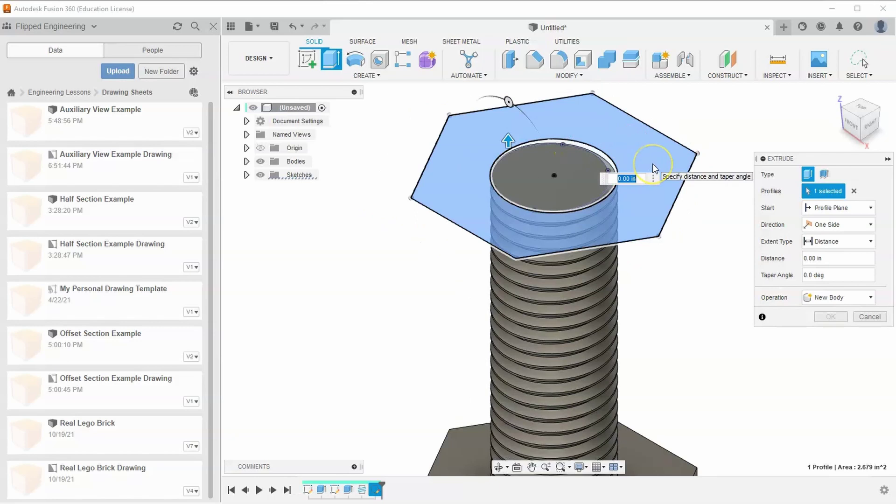
pyautogui.write('.8')
pyautogui.keyDown('shift'); pyautogui.moveTo(648, 161); pyautogui.dragTo(619, 269, button='middle'); pyautogui.keyUp('shift')
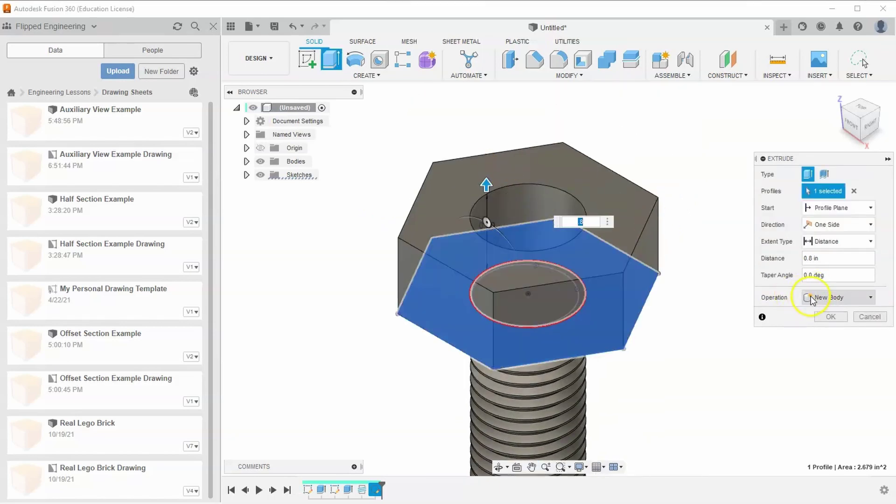
pyautogui.click(831, 300)
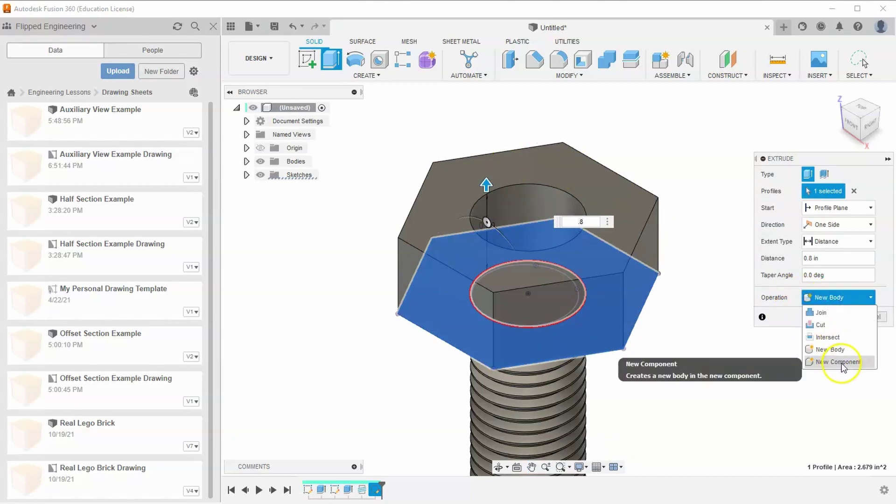
pyautogui.click(842, 362)
pyautogui.click(829, 326)
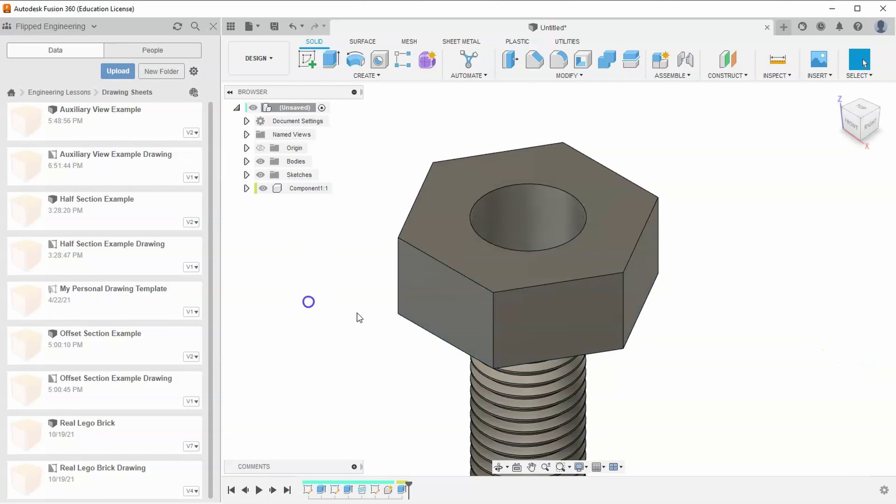
# Rename the new hexagonal component with the hole as Nut.
pyautogui.click(307, 189)
pyautogui.click(308, 189)
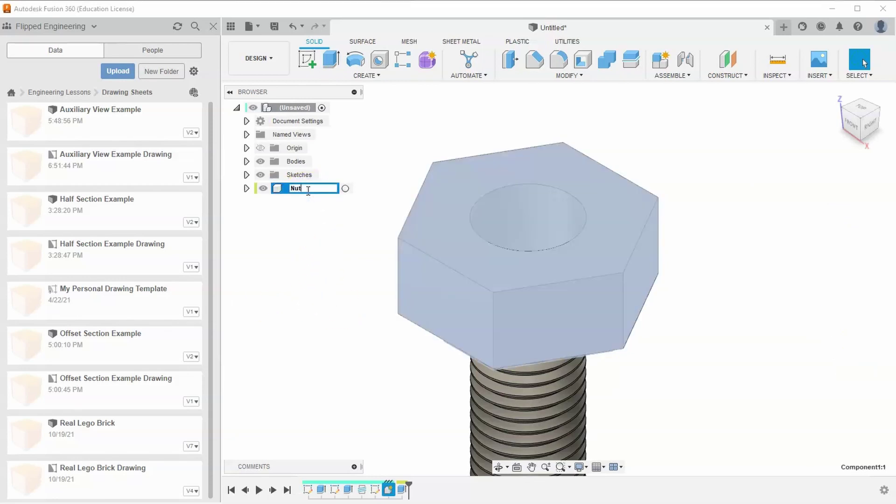
pyautogui.press('Return')
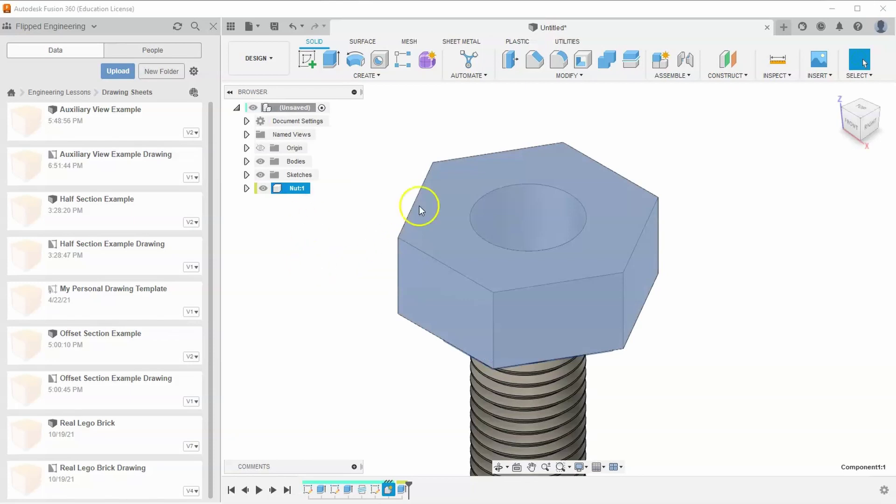
# Review the operation options in the bolt head's extrusion settings without applying a change.
pyautogui.scroll(-5, 595, 328)
pyautogui.click(505, 375)
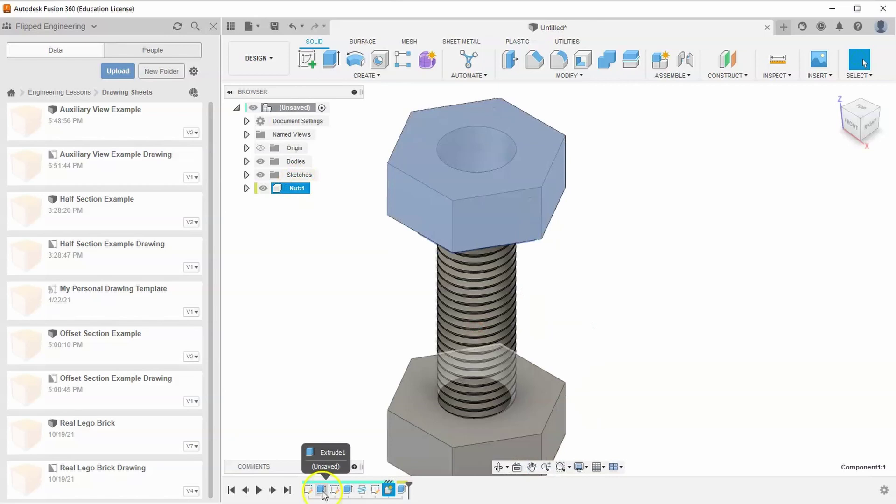
pyautogui.doubleClick(321, 490)
pyautogui.click(835, 297)
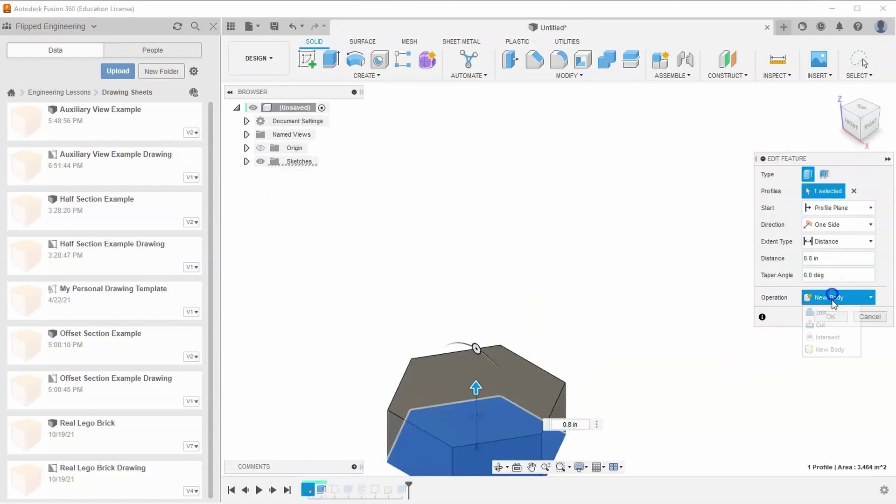
pyautogui.click(863, 318)
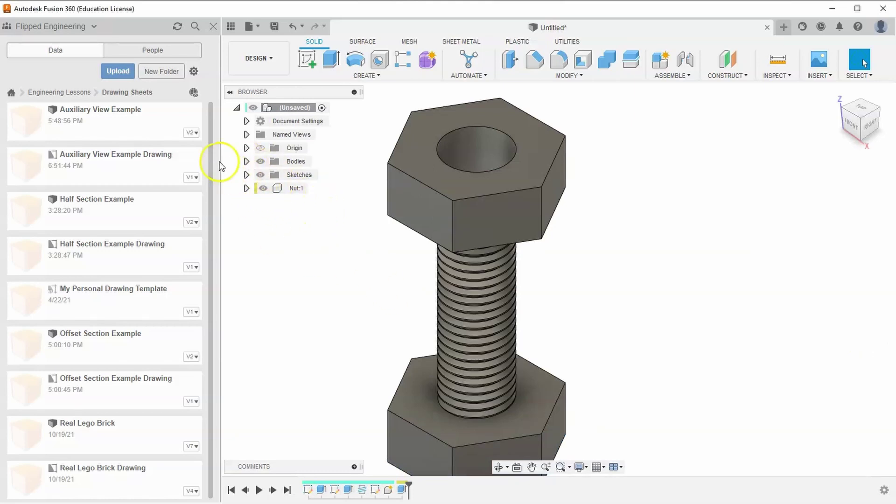
# Convert the bolt's body into its own component and rename that component Bolt.
pyautogui.click(246, 161)
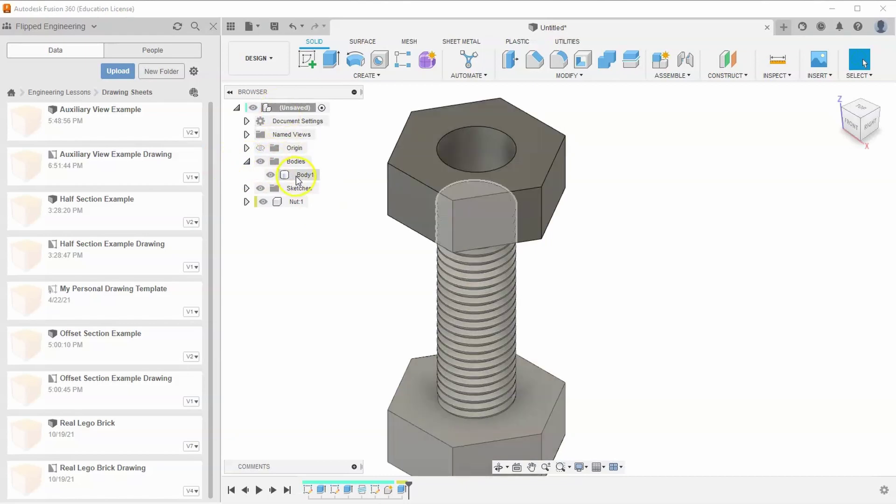
pyautogui.rightClick(298, 178)
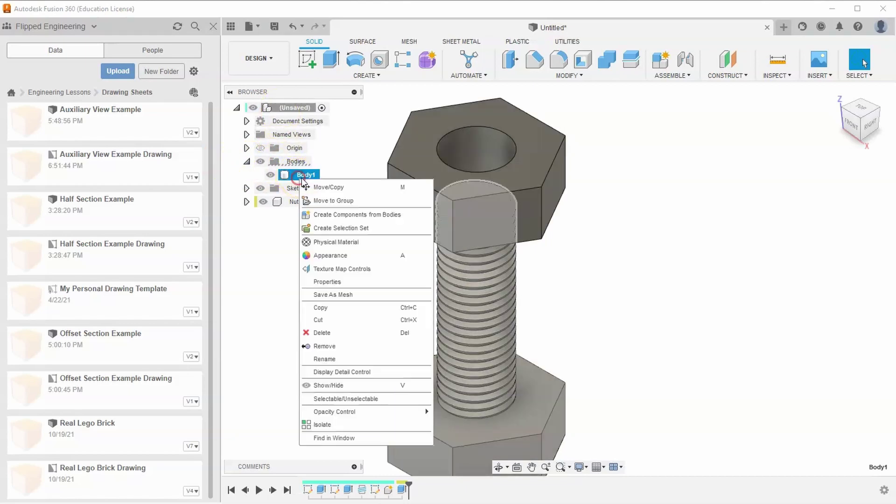
pyautogui.click(333, 216)
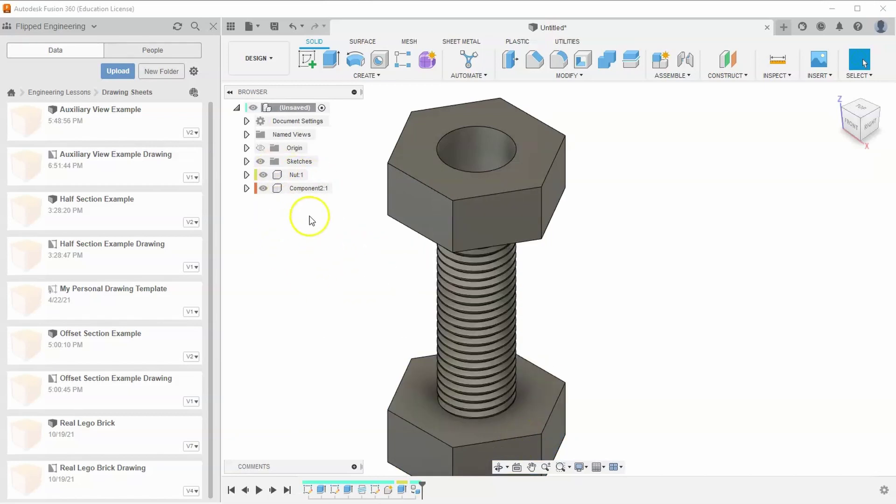
pyautogui.click(310, 192)
pyautogui.doubleClick(308, 191)
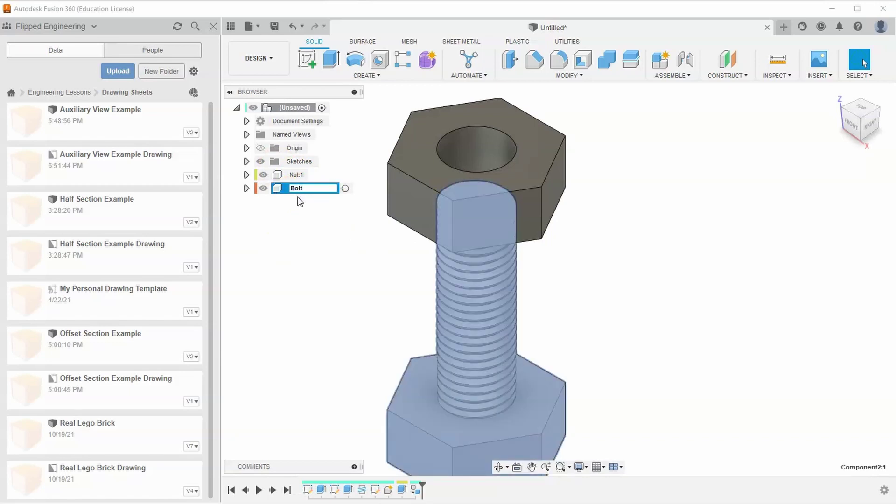
pyautogui.click(324, 240)
pyautogui.click(603, 226)
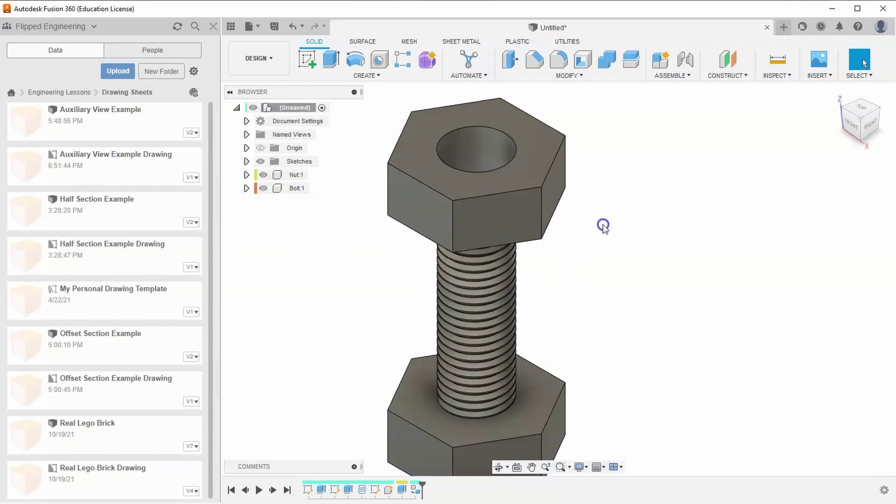
# Ground the Nut component so it stays fixed in place.
pyautogui.rightClick(294, 176)
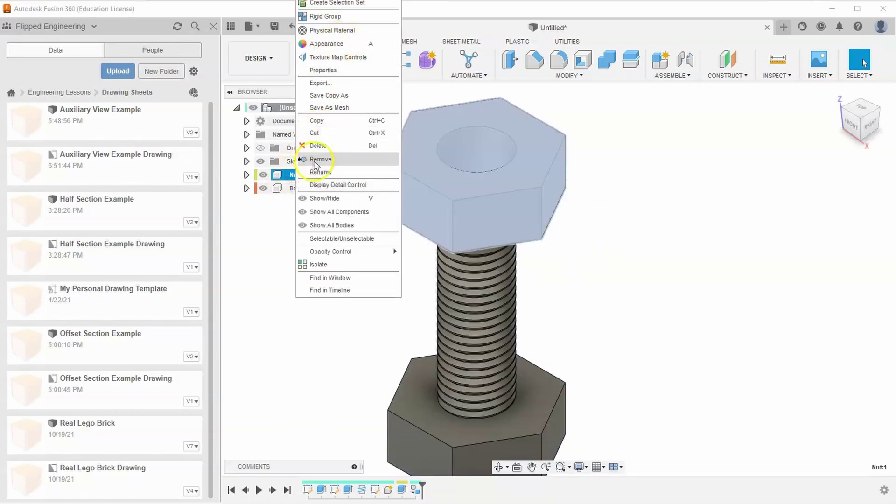
pyautogui.click(327, 16)
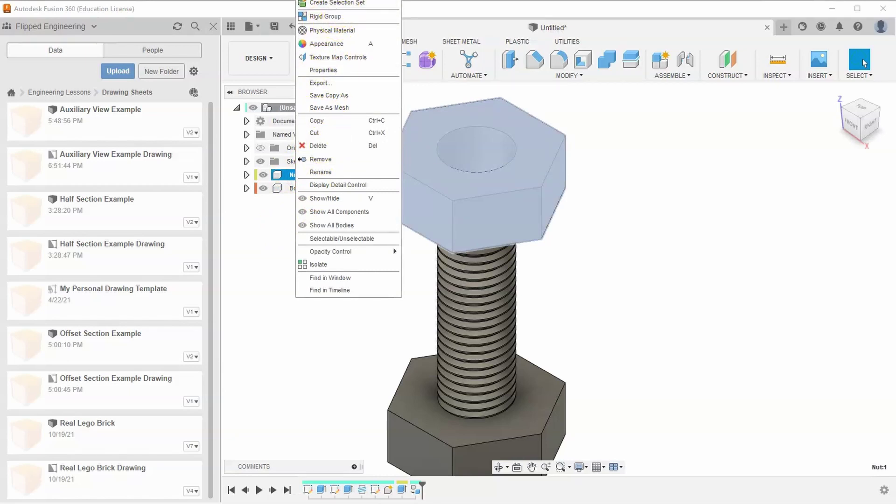
pyautogui.rightClick(314, 175)
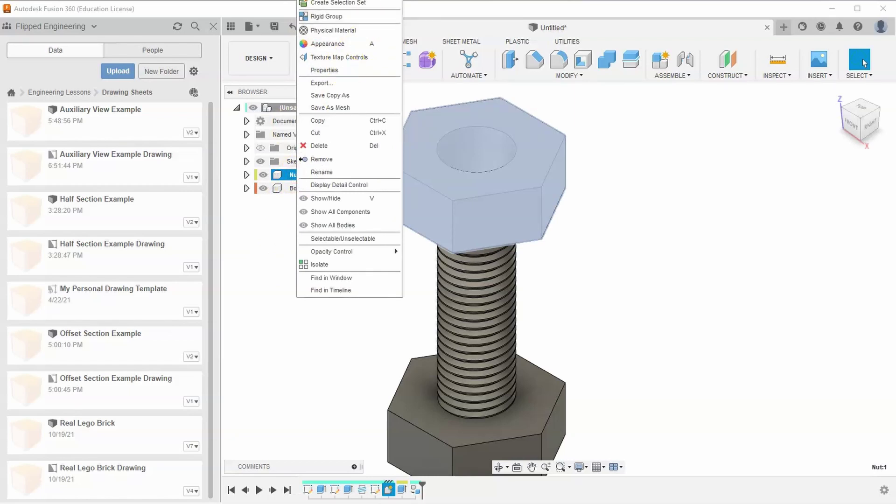
pyautogui.click(467, 123)
pyautogui.click(314, 400)
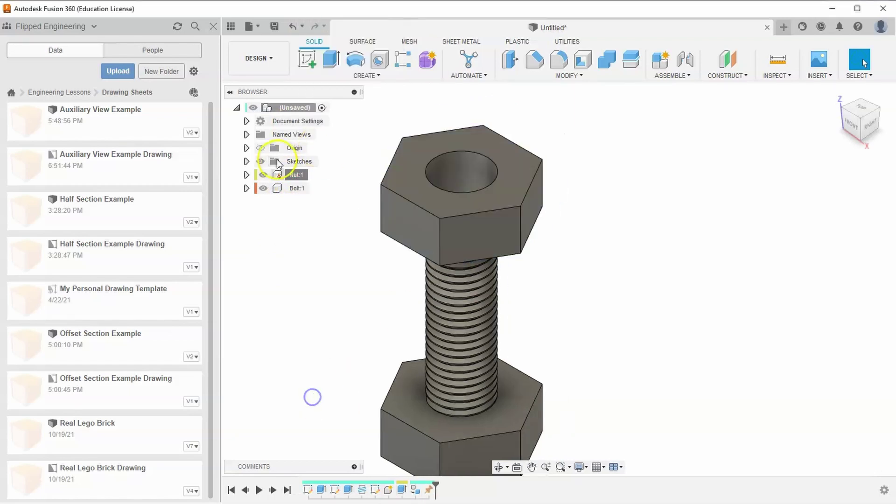
# Add a modeled, full-length, right-hand 1-8 UNC thread of class 3B to the nut's hole.
pyautogui.moveTo(334, 282); pyautogui.dragTo(346, 231, button='middle')
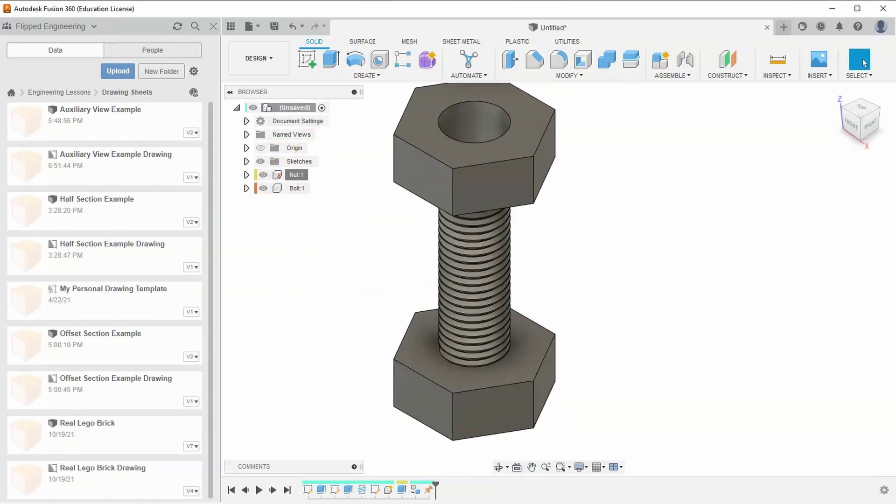
pyautogui.click(564, 304)
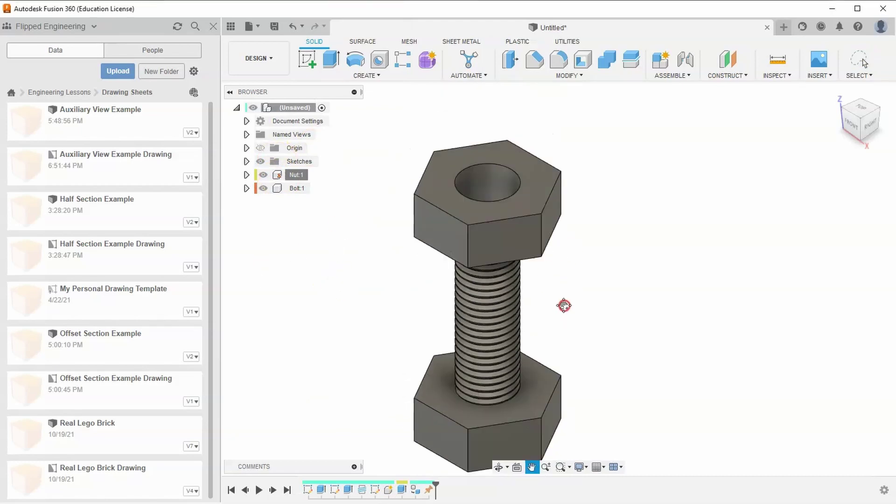
pyautogui.scroll(3, 472, 186)
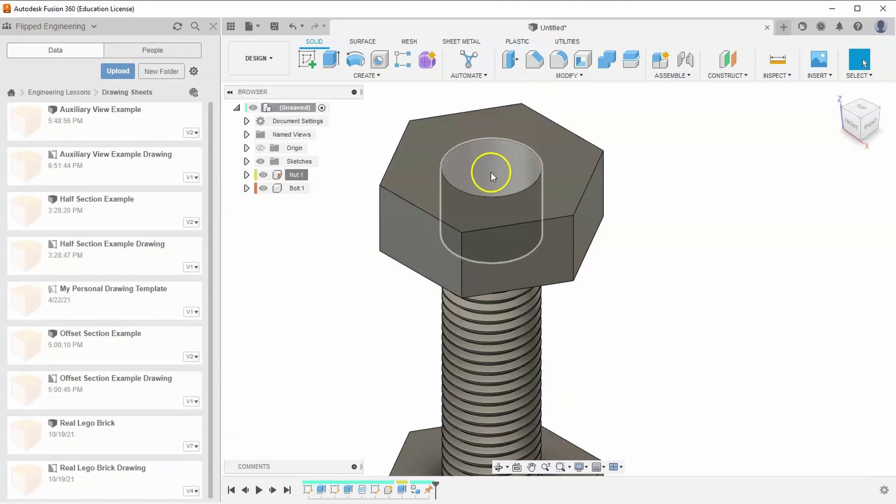
pyautogui.click(375, 77)
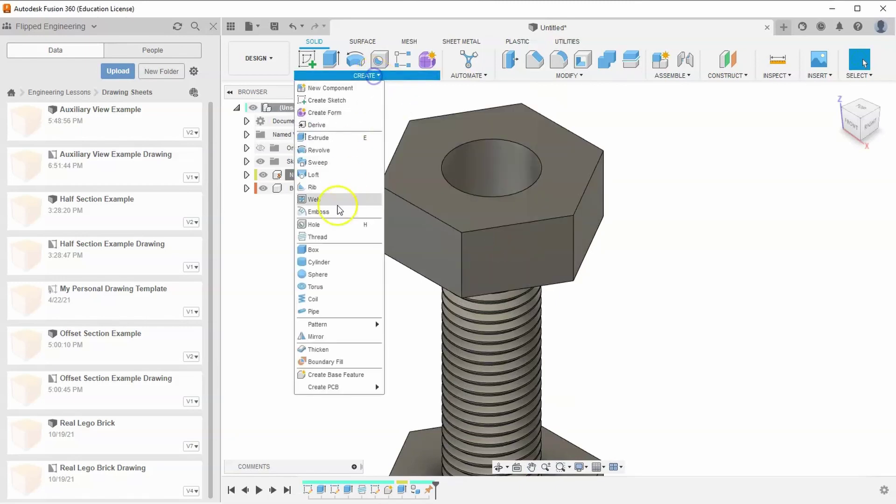
pyautogui.click(333, 234)
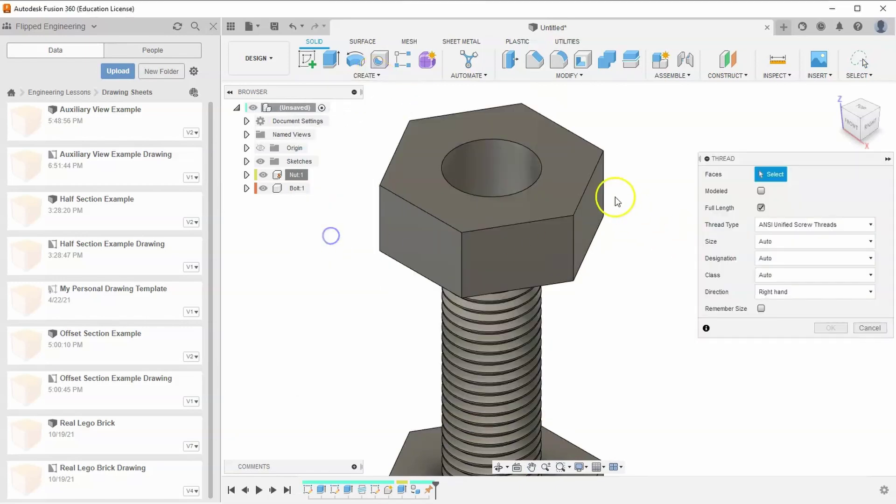
pyautogui.click(513, 166)
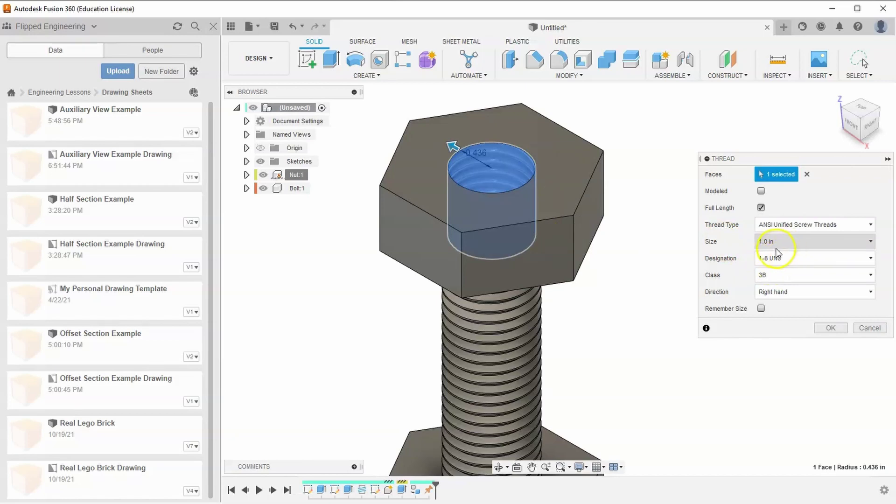
pyautogui.click(762, 191)
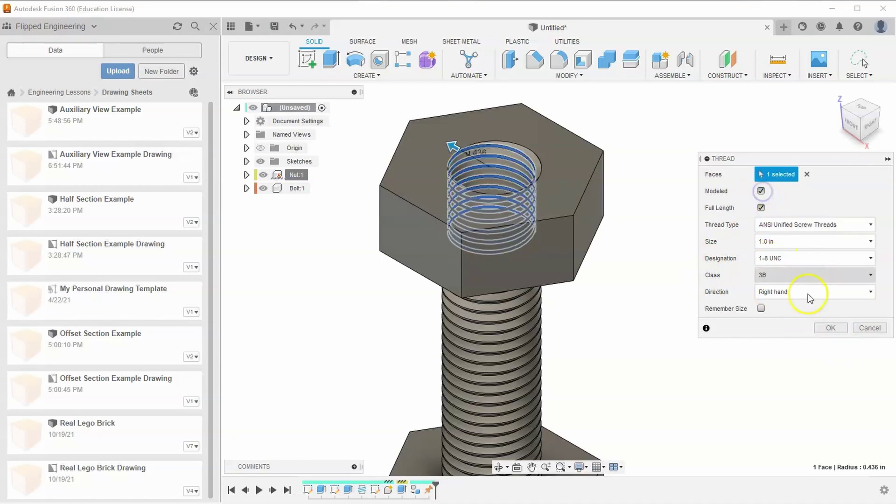
pyautogui.click(838, 327)
pyautogui.scroll(1, 514, 220)
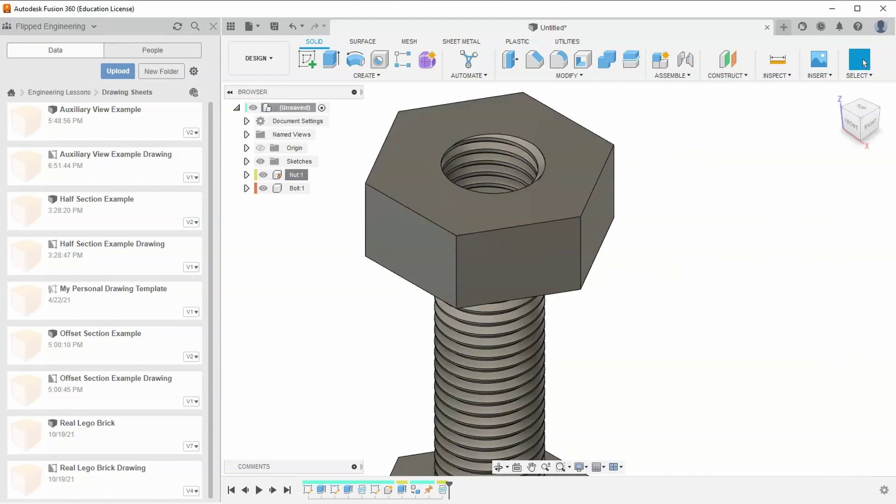
# Start an as-built joint between the nut and the bolt and set its joint type to Cylindrical.
pyautogui.scroll(-5, 666, 287)
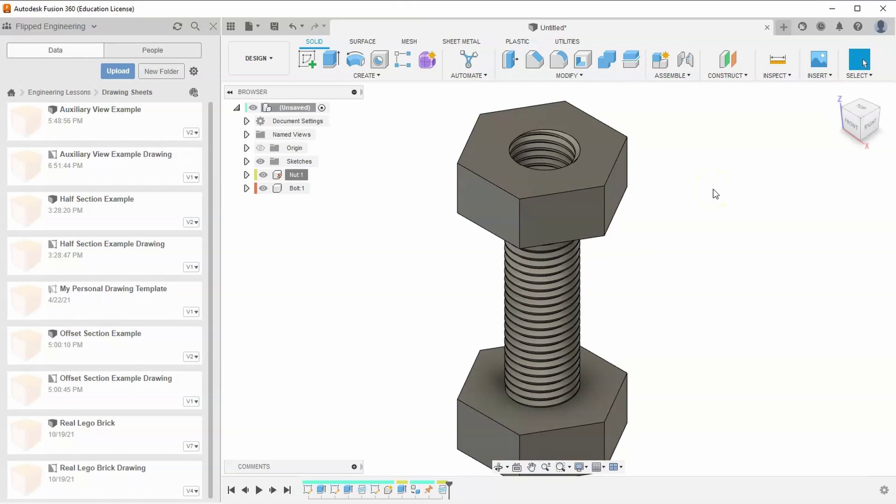
pyautogui.click(687, 80)
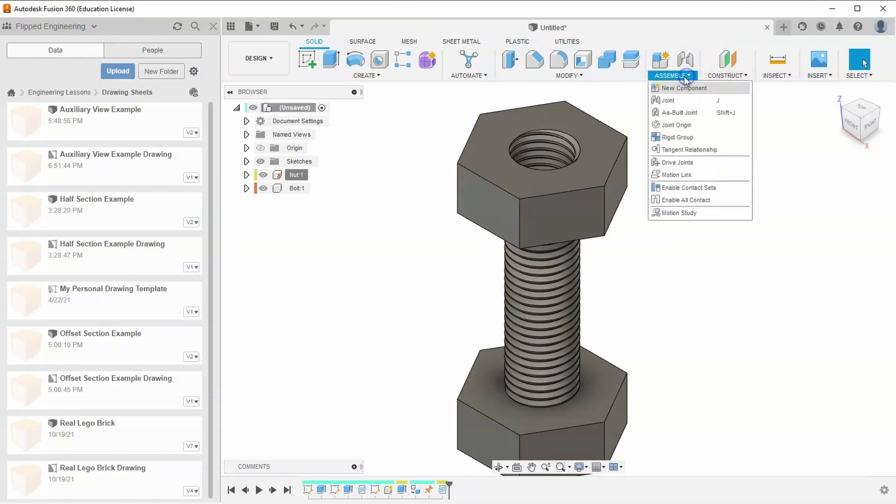
pyautogui.click(679, 113)
pyautogui.click(582, 164)
pyautogui.click(539, 273)
pyautogui.click(821, 221)
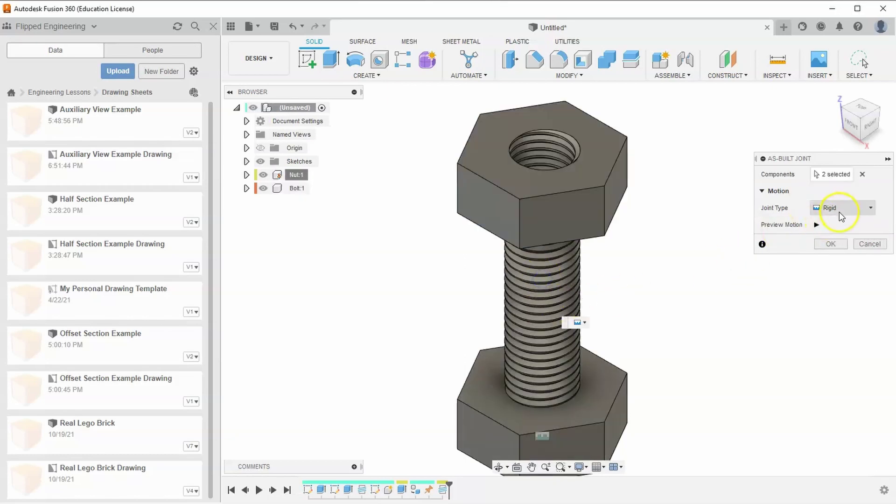
pyautogui.click(836, 211)
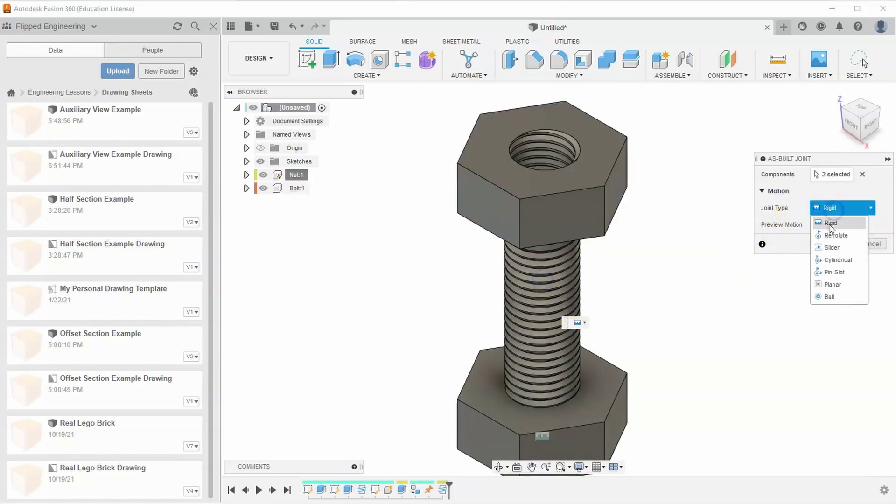
pyautogui.click(840, 259)
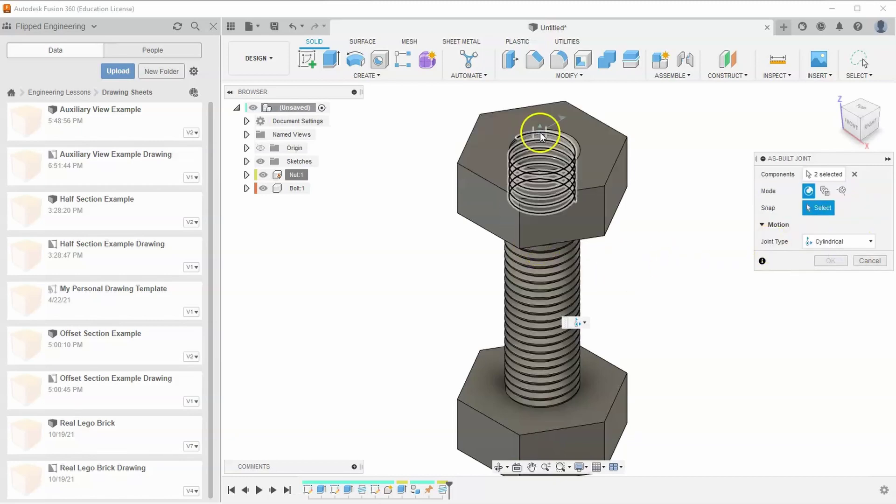
# Snap the cylindrical joint to the centre of the shank's end face inside the nut and create it along the Z axis.
pyautogui.click(860, 107)
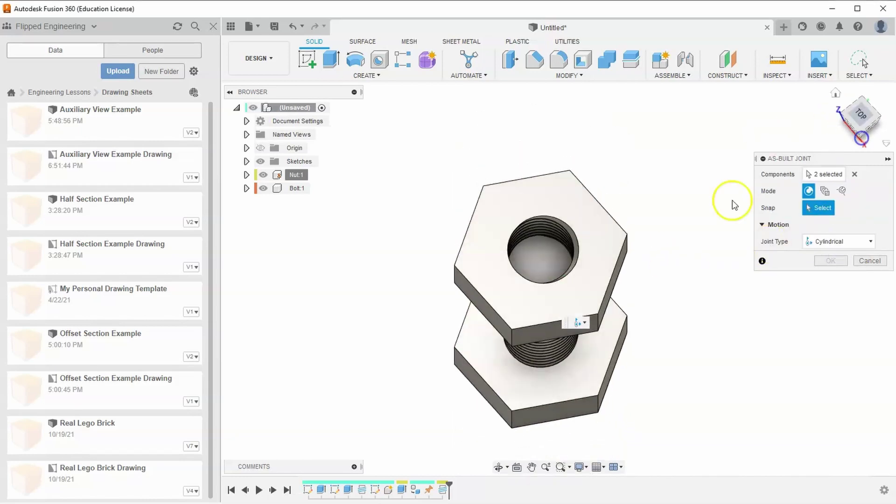
pyautogui.click(541, 270)
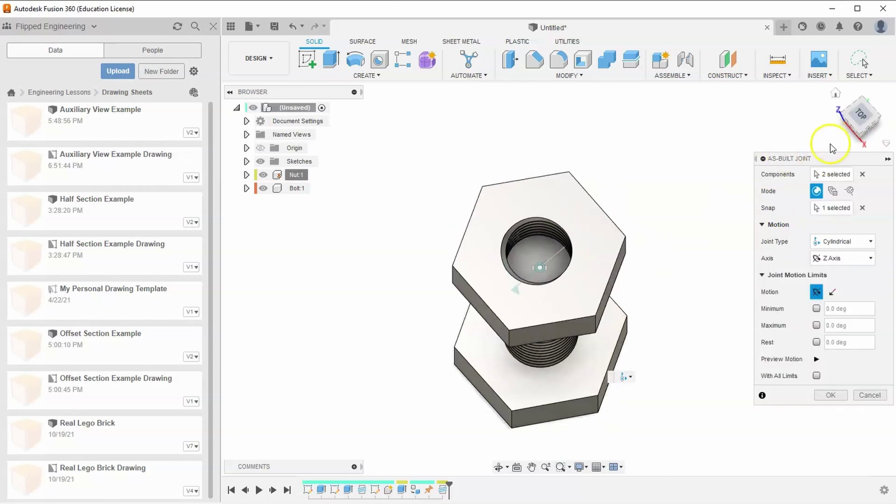
pyautogui.click(858, 136)
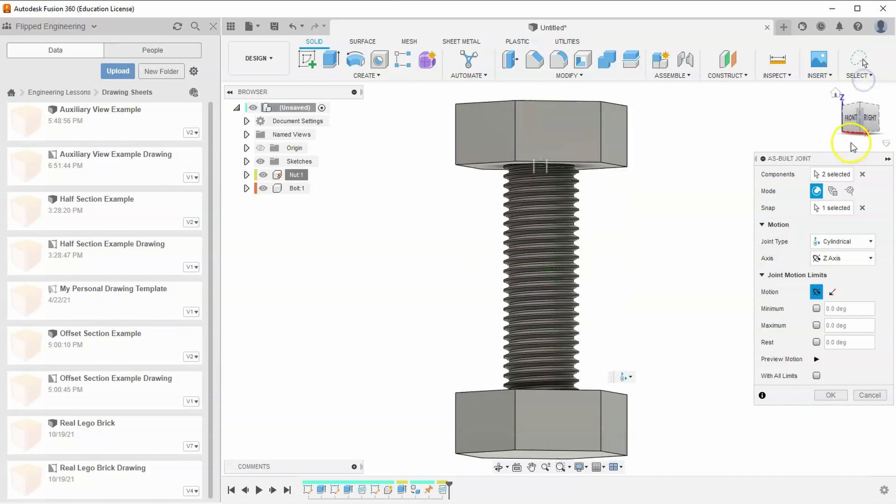
pyautogui.click(860, 108)
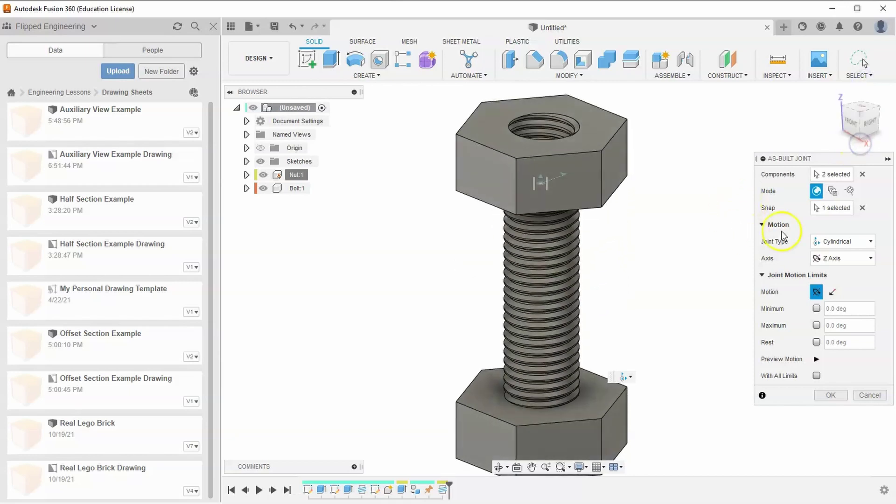
pyautogui.click(839, 394)
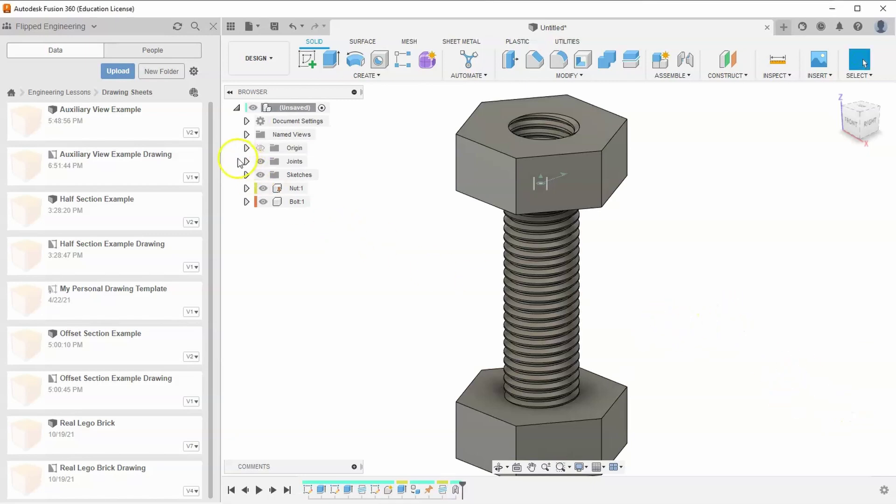
# Limit the cylindrical joint's slide motion to a minimum of -3 in and a maximum of 0.00 in.
pyautogui.click(247, 161)
pyautogui.click(294, 177)
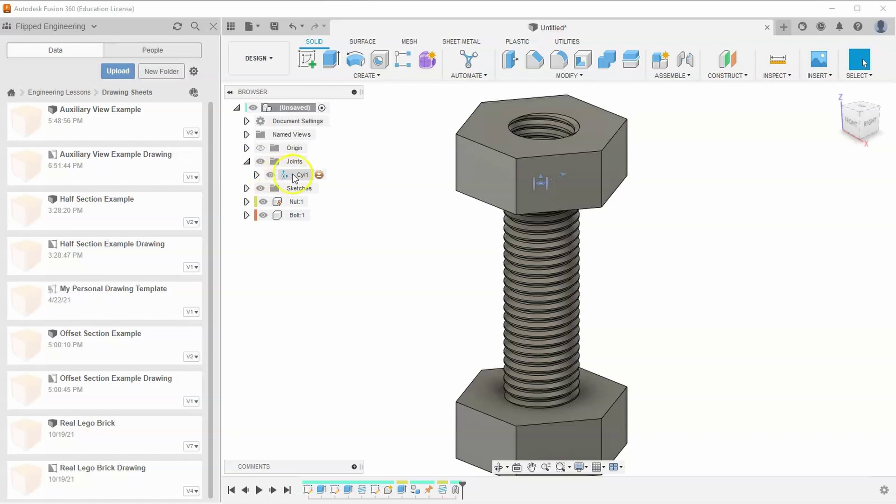
pyautogui.click(303, 176)
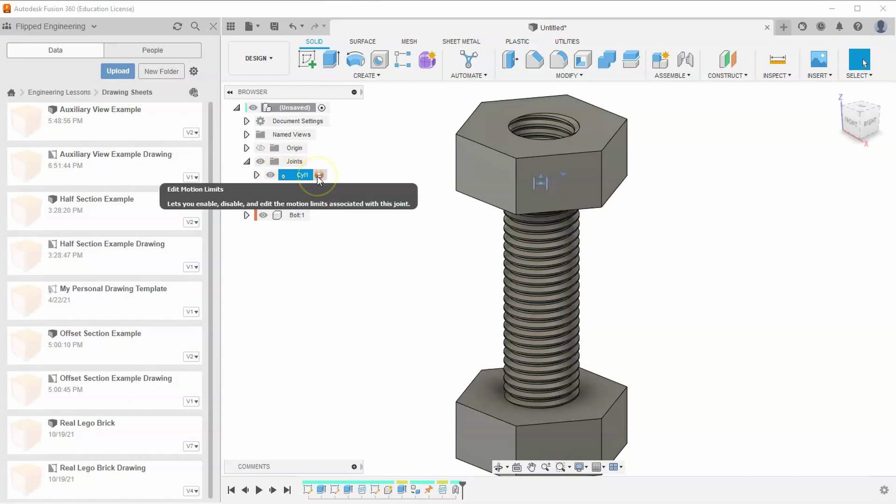
pyautogui.click(319, 175)
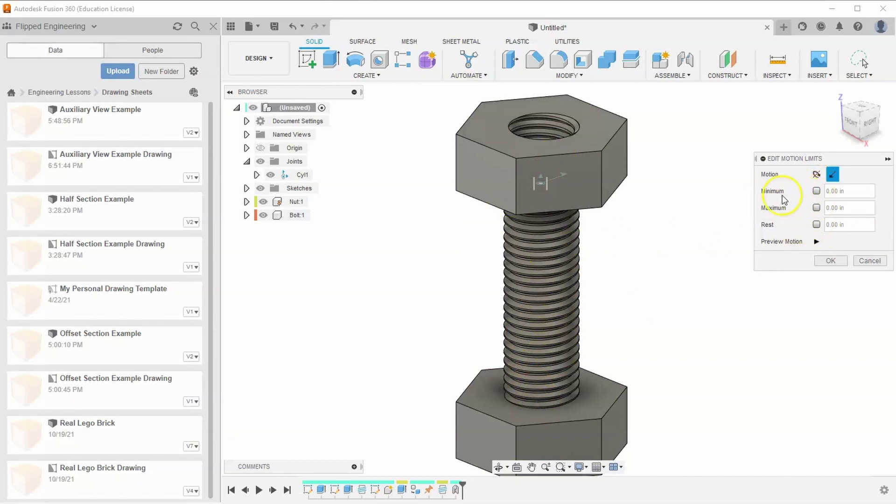
pyautogui.click(816, 191)
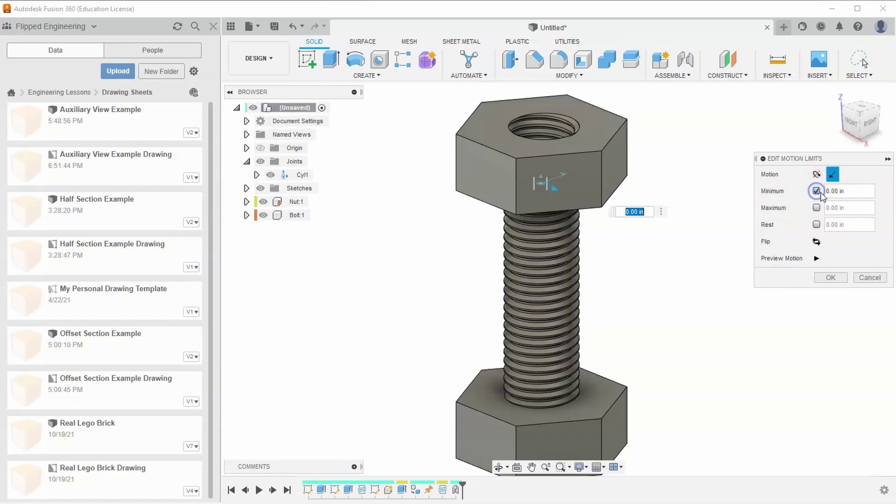
pyautogui.write('-3')
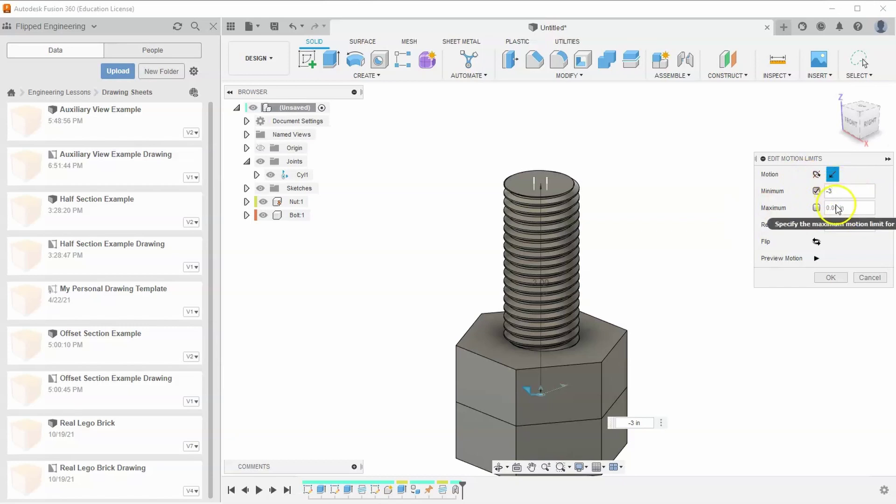
pyautogui.click(816, 207)
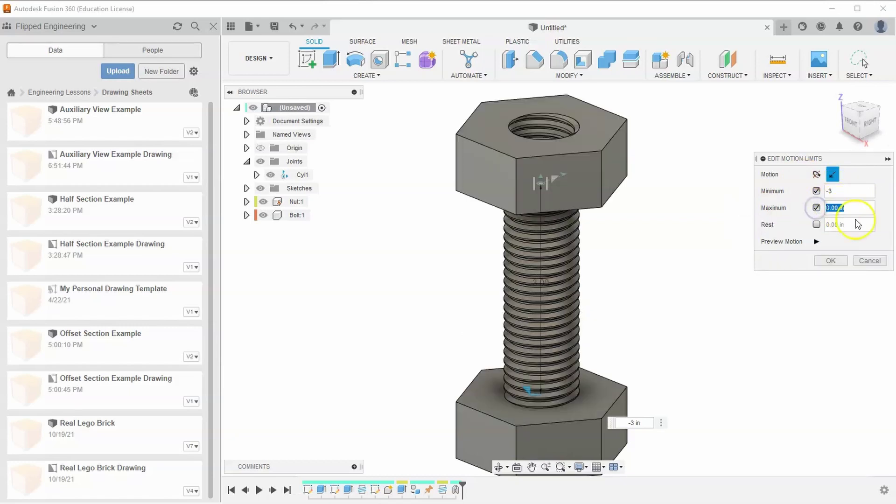
# Preview the joint's sliding and rotating motion, leave the rotation without limits, and accept the motion limits.
pyautogui.click(817, 241)
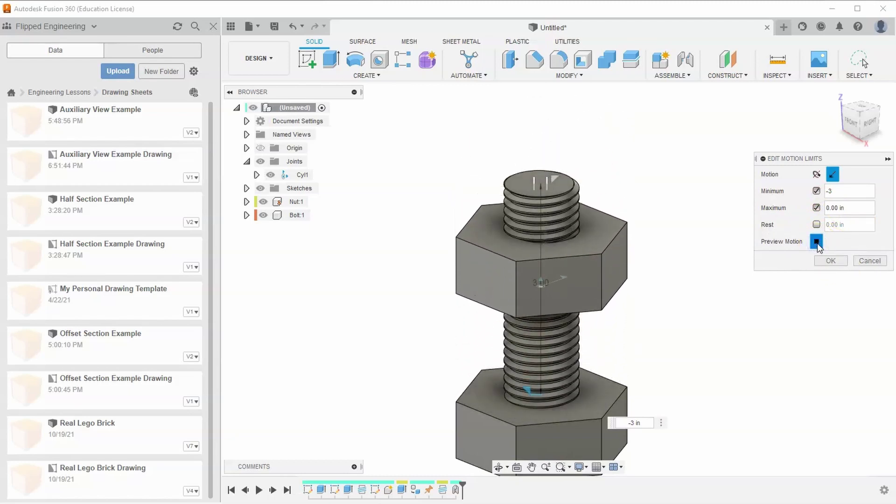
pyautogui.click(810, 234)
pyautogui.click(540, 234)
pyautogui.click(818, 176)
pyautogui.click(817, 175)
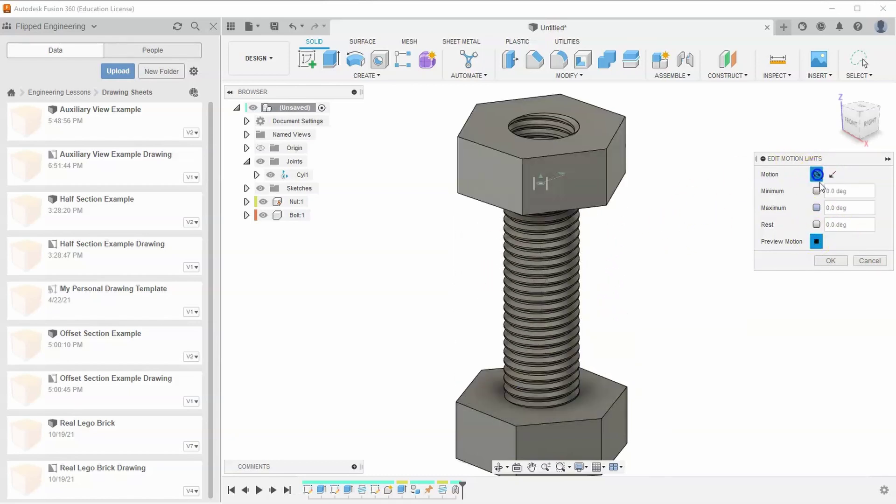
pyautogui.click(832, 260)
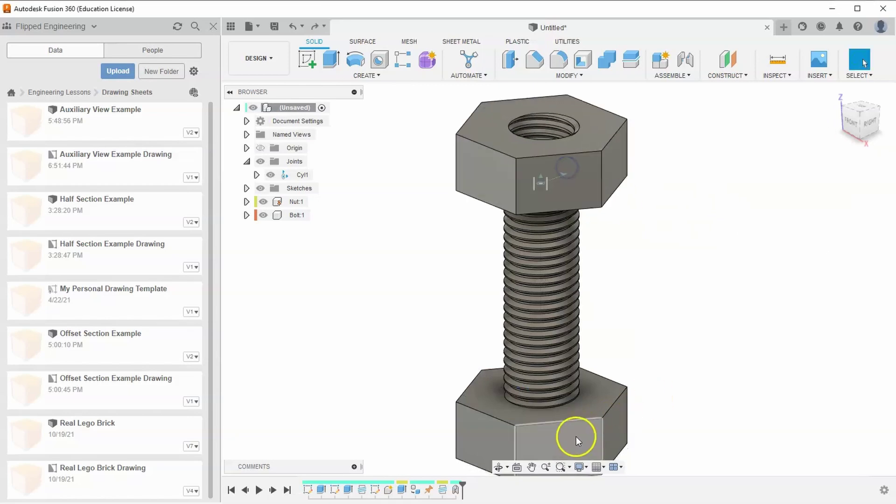
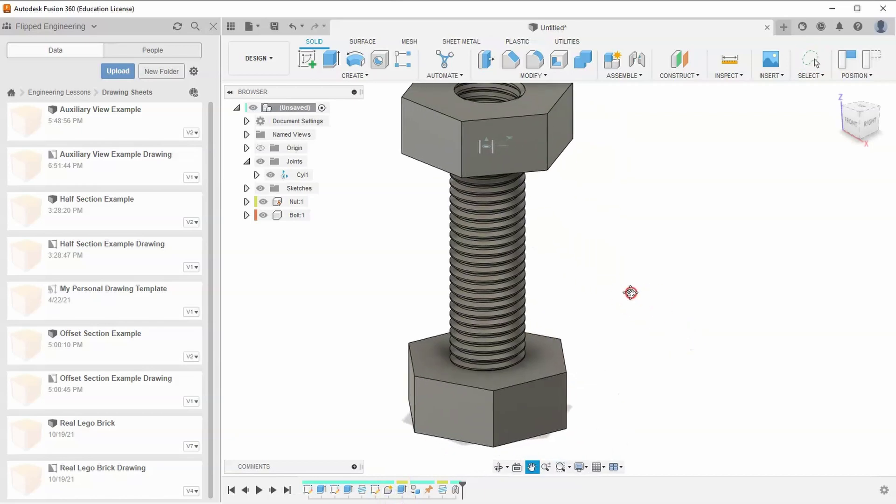
# Test the joint's freedom by moving the bolt along and around its axis, and revert it to its original position.
pyautogui.moveTo(493, 416); pyautogui.dragTo(494, 369)
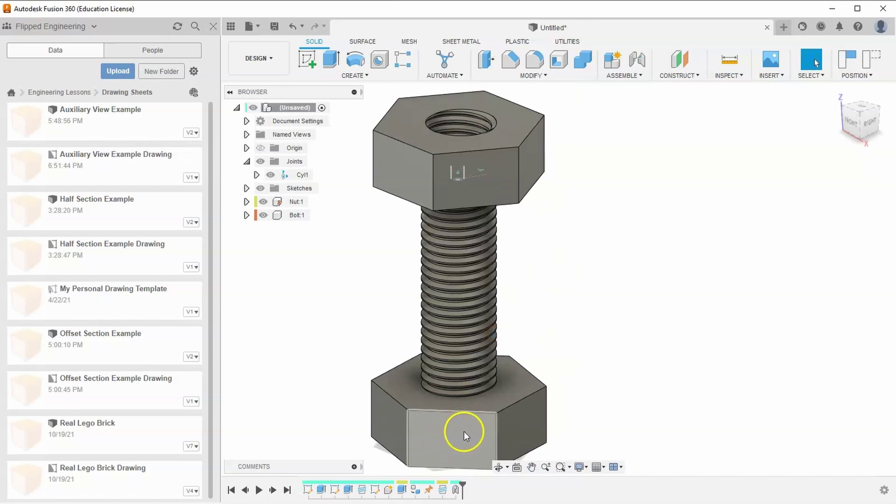
pyautogui.moveTo(441, 430); pyautogui.dragTo(443, 497)
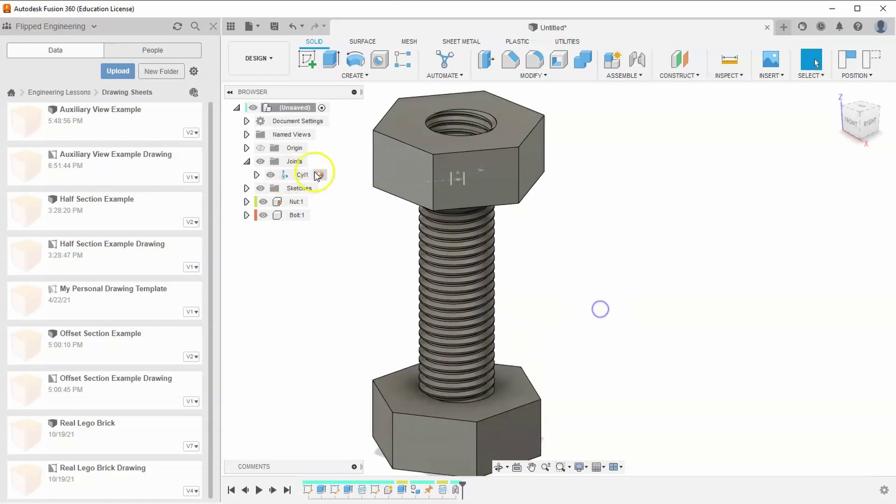
pyautogui.click(875, 67)
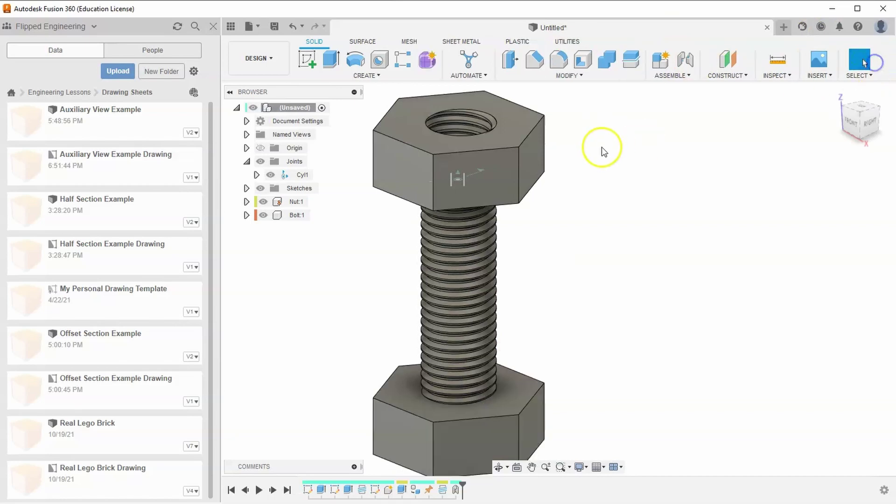
# Create a motion link on the cylindrical joint, linking its Z slide to the same joint's Z rotation.
pyautogui.click(681, 76)
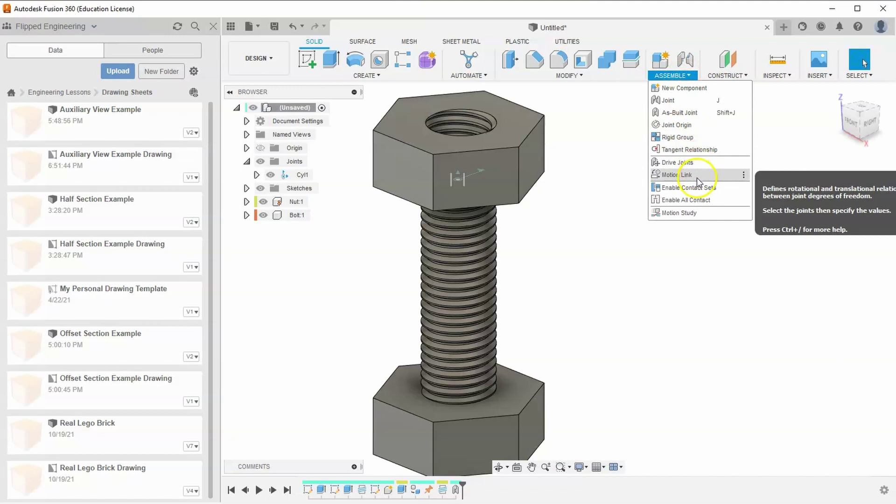
pyautogui.click(680, 177)
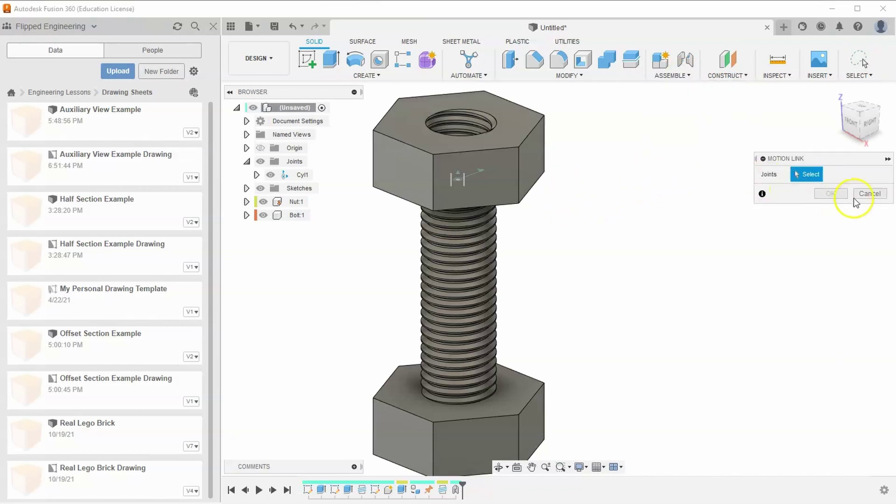
pyautogui.click(293, 175)
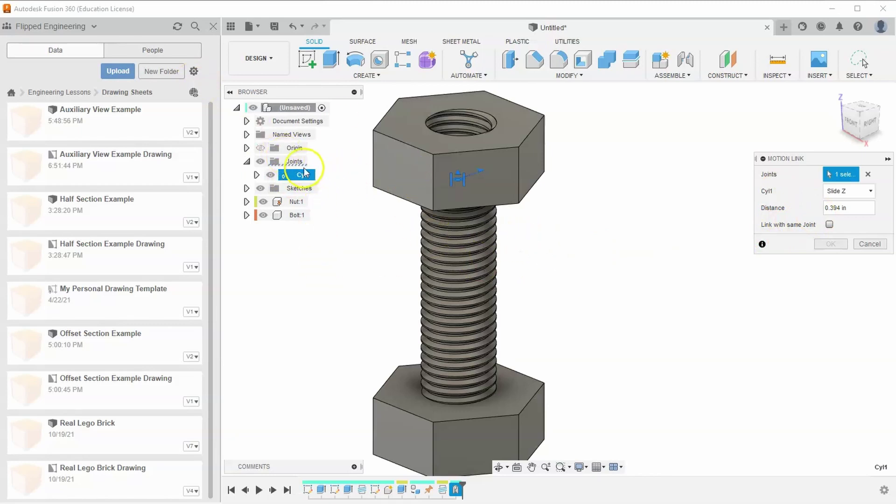
pyautogui.click(830, 226)
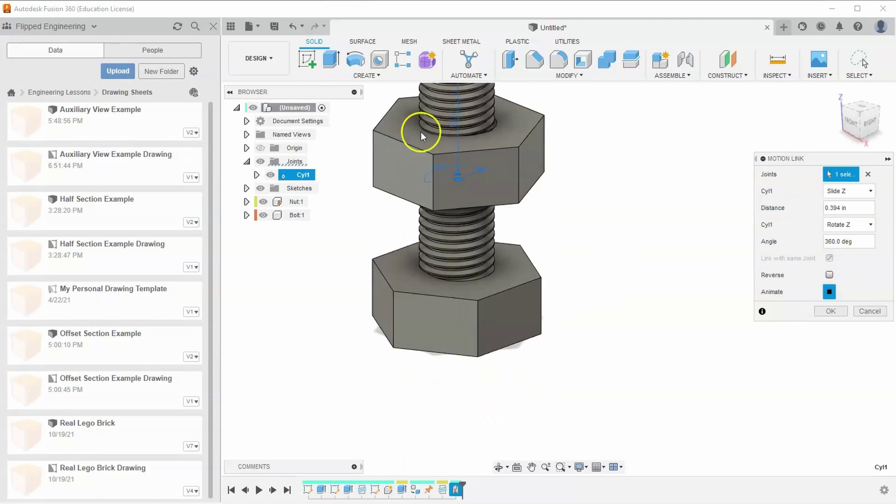
pyautogui.click(830, 311)
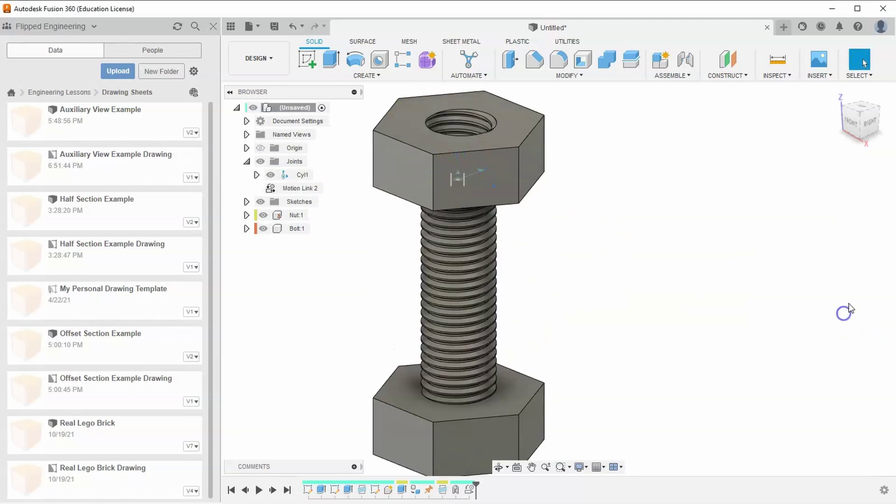
# Edit the motion link and set its slide distance to 1/8 in per 360-degree rotation to match the thread pitch.
pyautogui.click(860, 132)
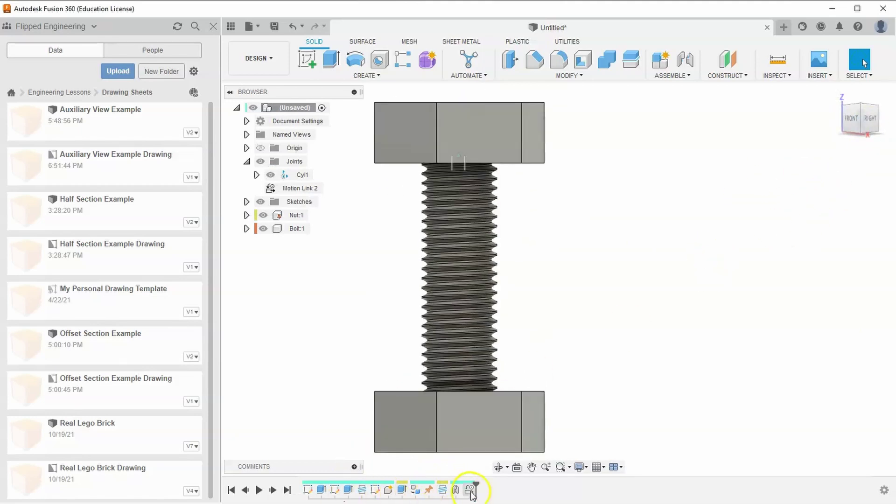
pyautogui.scroll(4, 462, 187)
pyautogui.moveTo(413, 168); pyautogui.dragTo(660, 214)
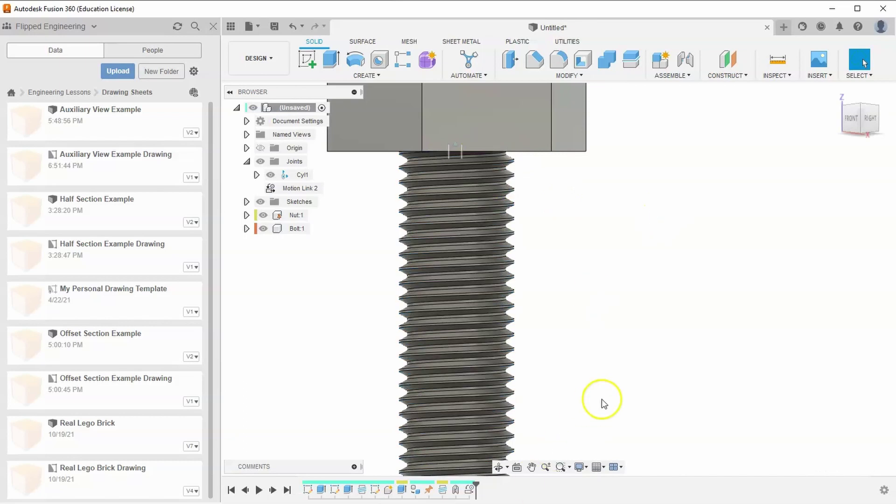
pyautogui.click(865, 118)
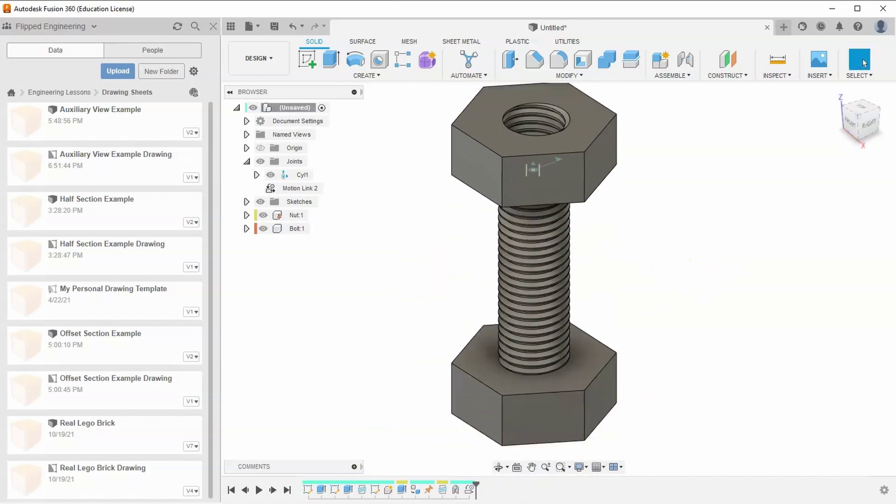
pyautogui.rightClick(470, 490)
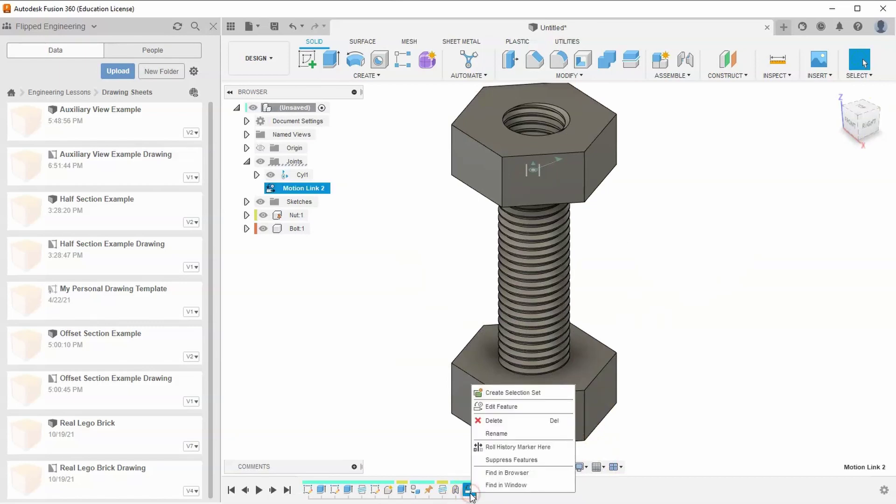
pyautogui.click(499, 406)
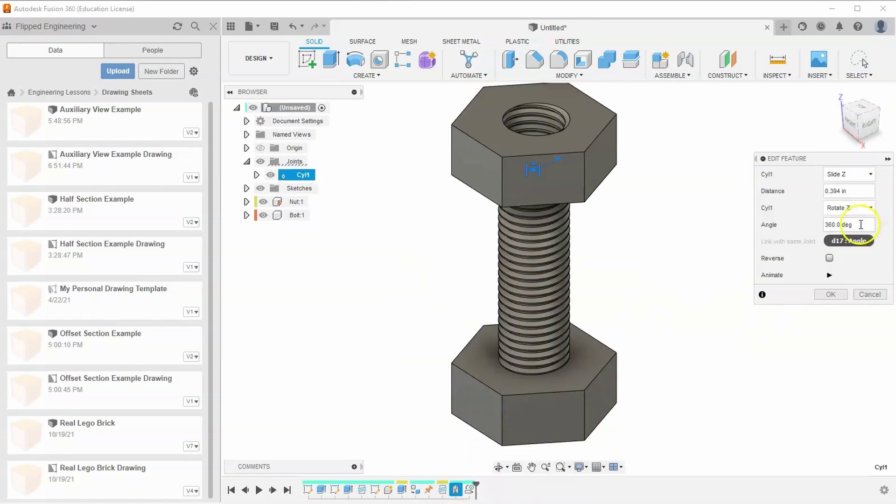
pyautogui.click(855, 189)
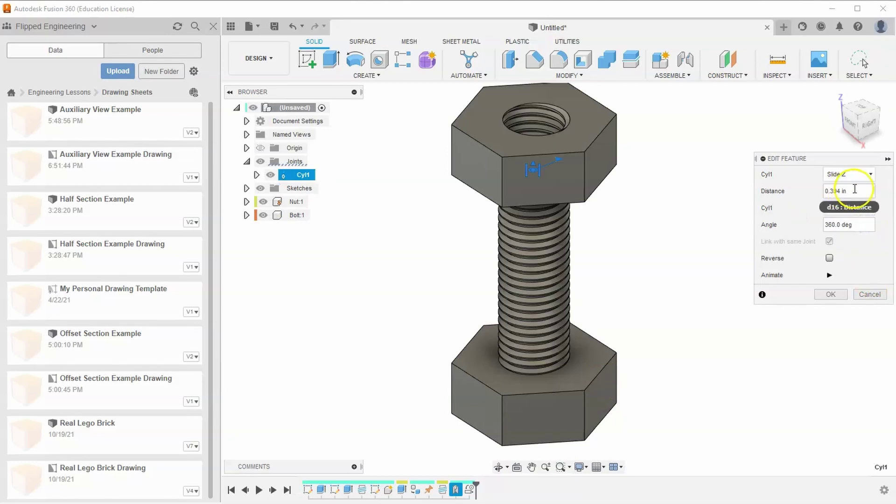
pyautogui.moveTo(857, 189); pyautogui.dragTo(820, 189)
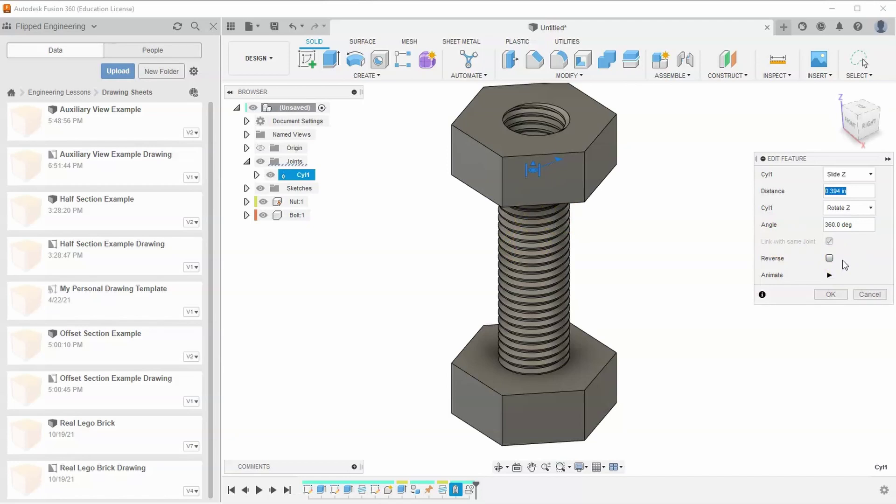
pyautogui.write('1/8')
pyautogui.click(842, 193)
pyautogui.click(836, 191)
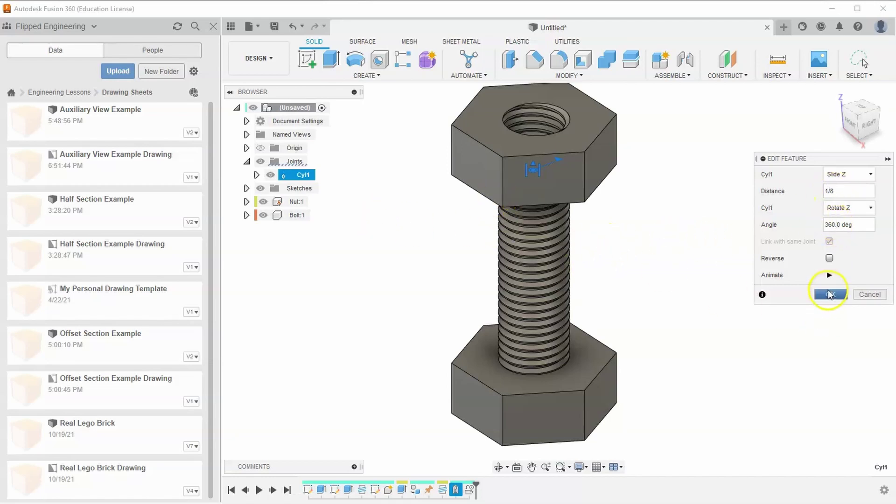
# Animate and accept the edited motion link, and test it by moving the bolt before reverting its position.
pyautogui.click(830, 277)
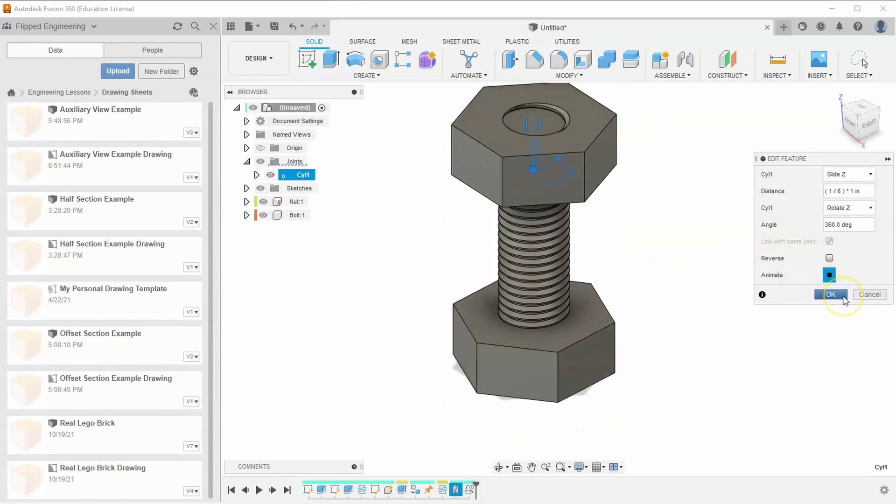
pyautogui.click(831, 295)
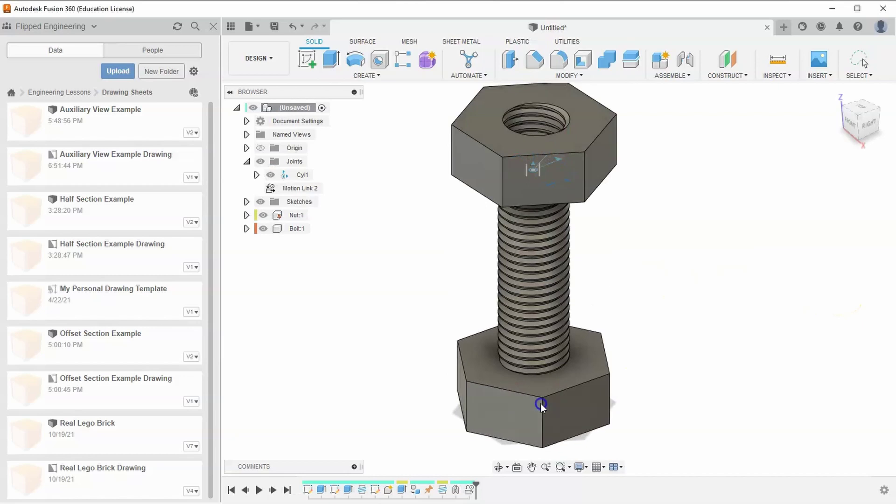
pyautogui.moveTo(496, 411); pyautogui.dragTo(727, 341)
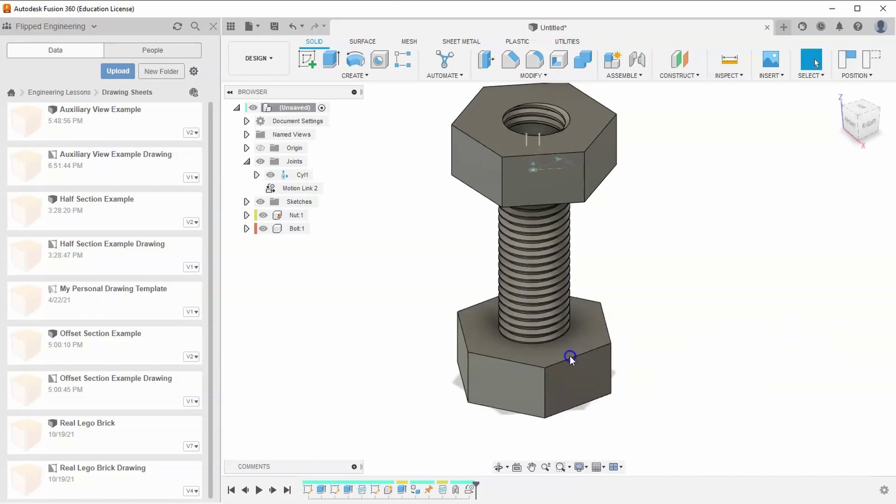
pyautogui.click(875, 60)
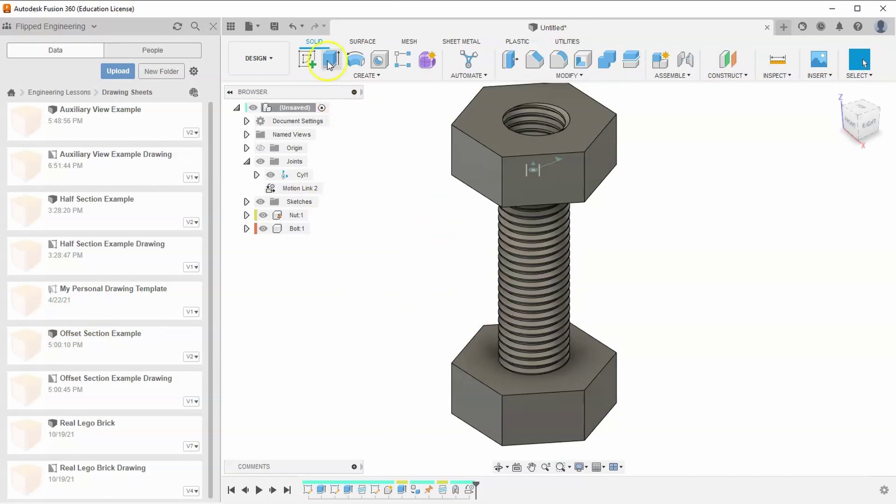
pyautogui.click(308, 57)
pyautogui.rightClick(449, 216)
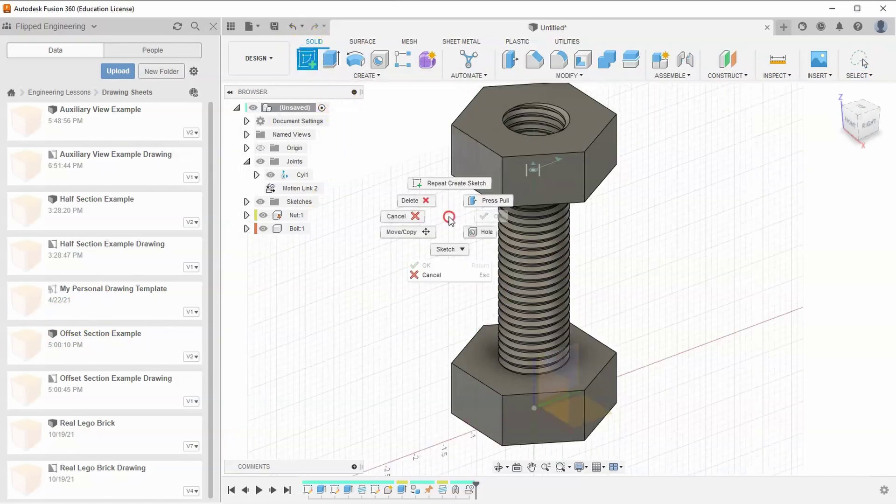
pyautogui.click(421, 217)
# Activate the Nut component and start a new sketch in it on the front plane.
pyautogui.click(297, 215)
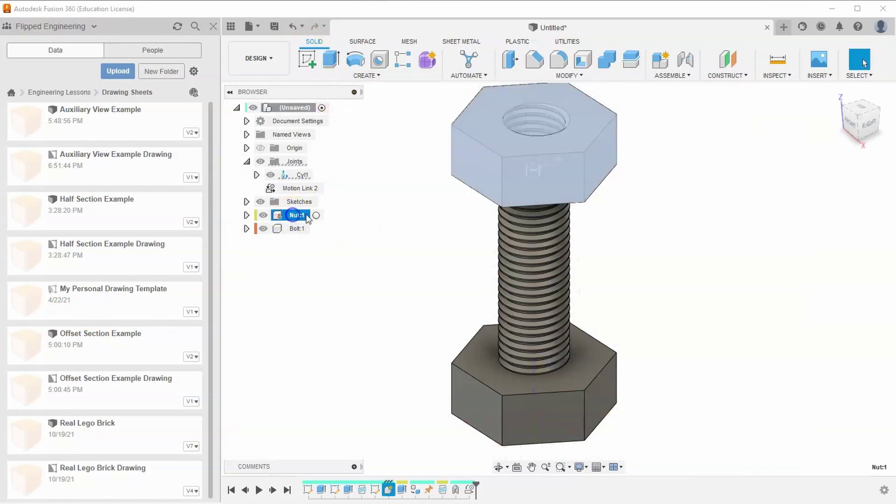
pyautogui.click(316, 215)
pyautogui.click(343, 228)
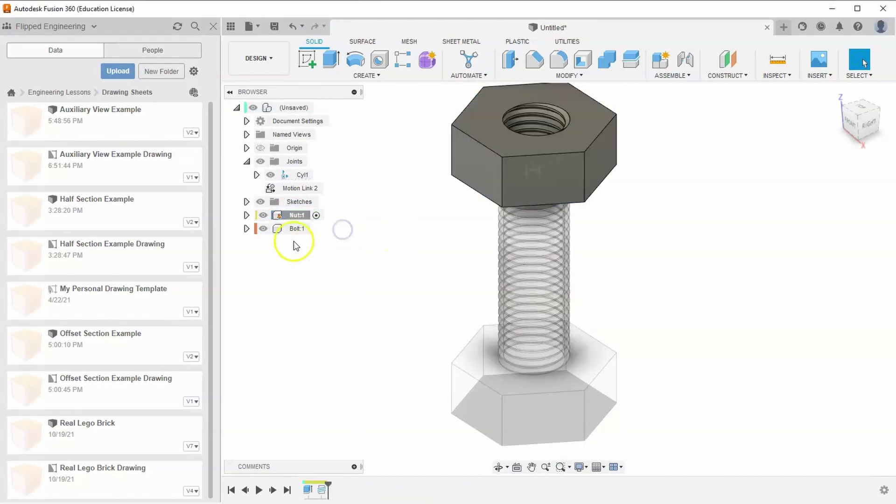
pyautogui.click(307, 65)
pyautogui.click(491, 181)
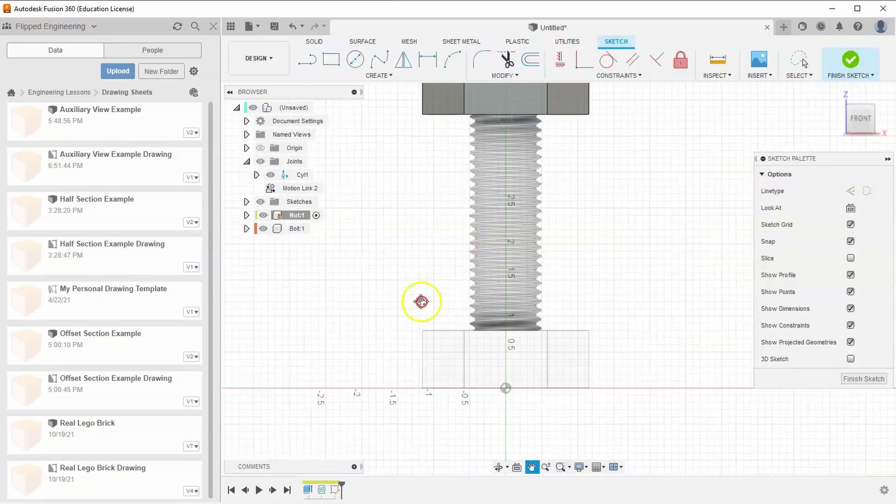
# Sketch a two-point rectangle that encloses the whole nut and the adjoining part of the shank, and finish the sketch.
pyautogui.click(331, 59)
pyautogui.click(360, 135)
pyautogui.click(674, 332)
pyautogui.click(844, 73)
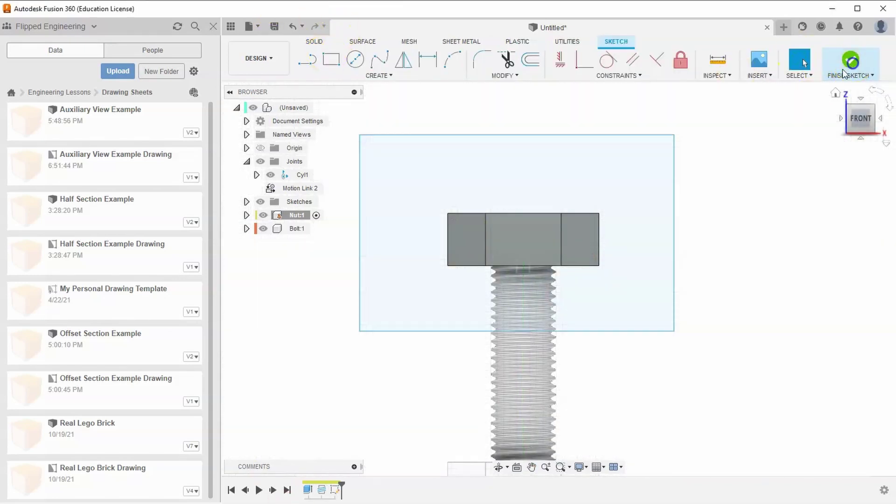
# Extrude both profiles of the rectangle enclosing the nut as a cut of -0.70 in into the nut.
pyautogui.click(836, 94)
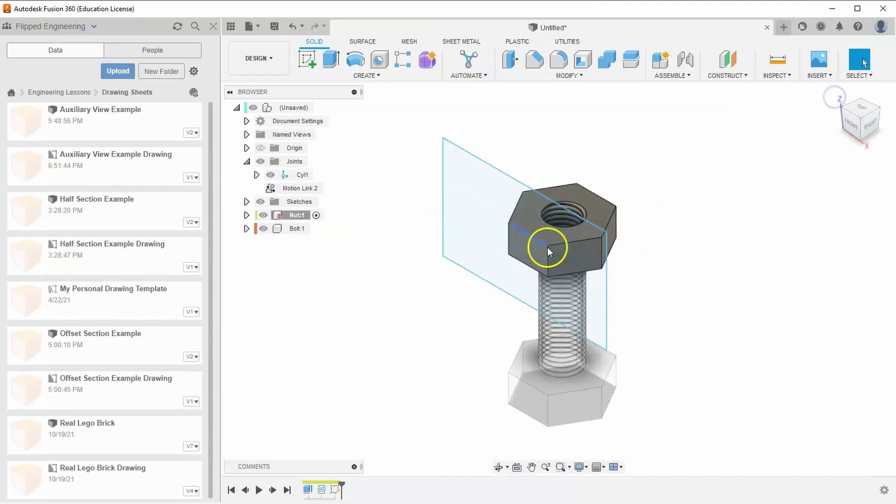
pyautogui.click(331, 60)
pyautogui.click(488, 237)
pyautogui.click(525, 296)
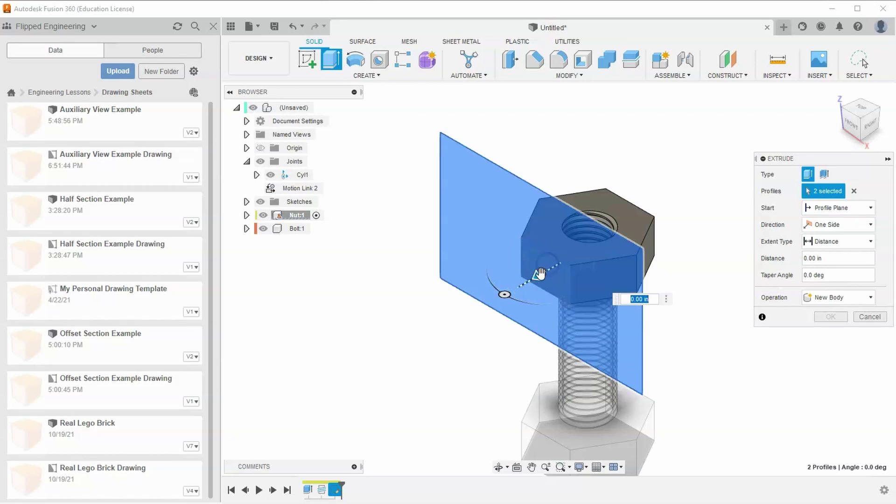
pyautogui.moveTo(548, 271); pyautogui.dragTo(572, 260)
pyautogui.moveTo(844, 92); pyautogui.dragTo(860, 100)
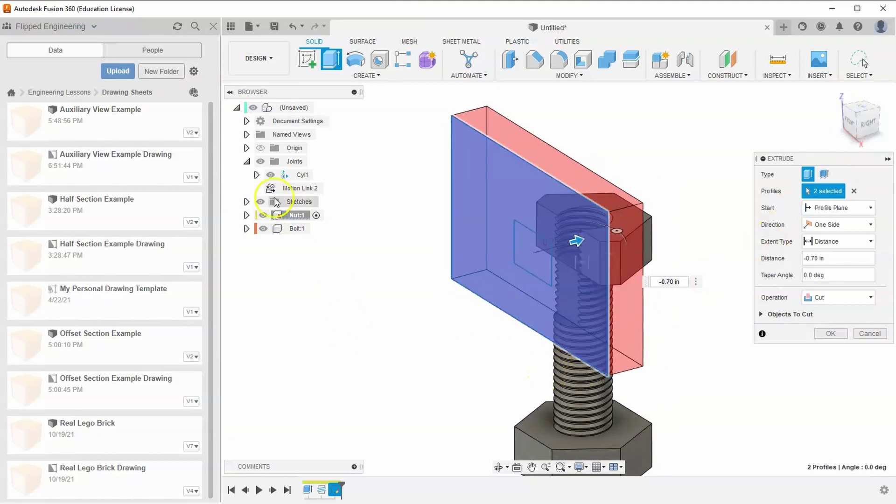
# Exclude the Bolt body from the cut, set the cut distance to -0.60 in, and accept the extrusion.
pyautogui.click(762, 315)
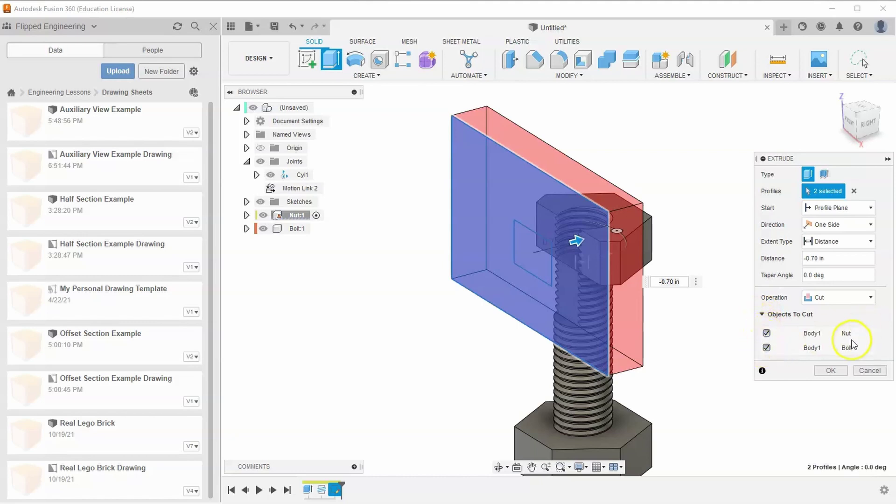
pyautogui.click(766, 348)
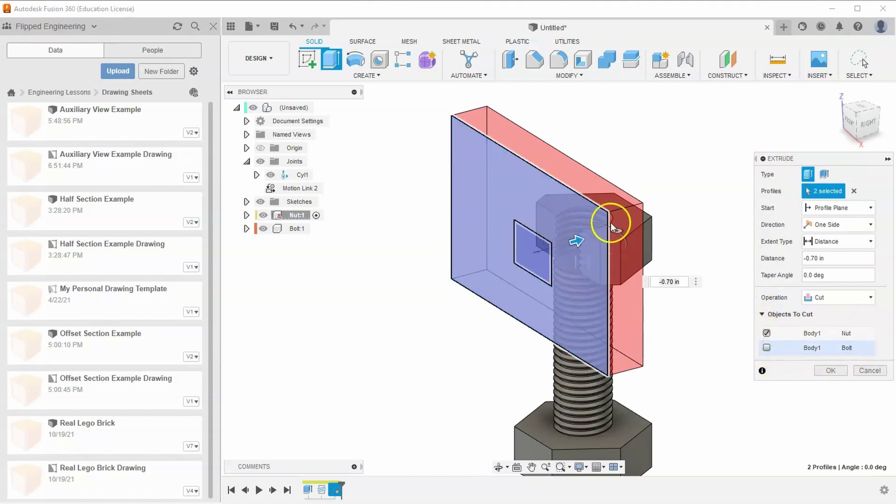
pyautogui.moveTo(854, 124); pyautogui.dragTo(810, 166)
pyautogui.scroll(4, 596, 242)
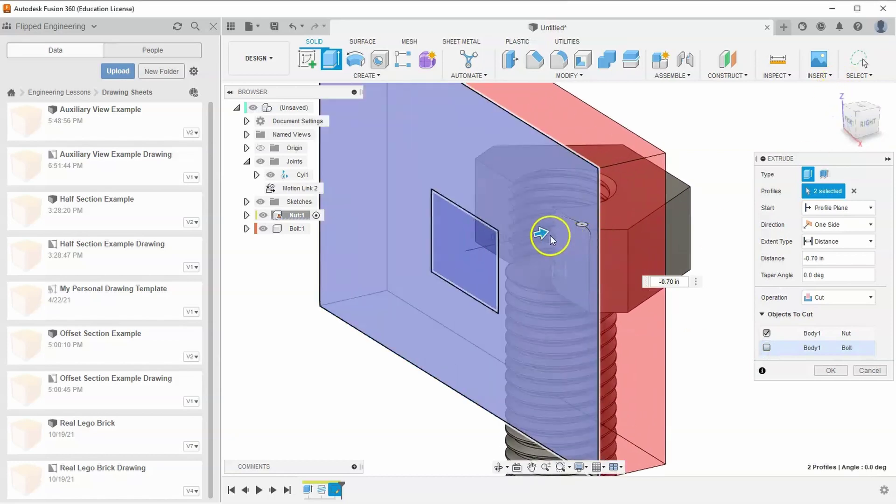
pyautogui.moveTo(540, 236); pyautogui.dragTo(532, 237)
pyautogui.click(579, 306)
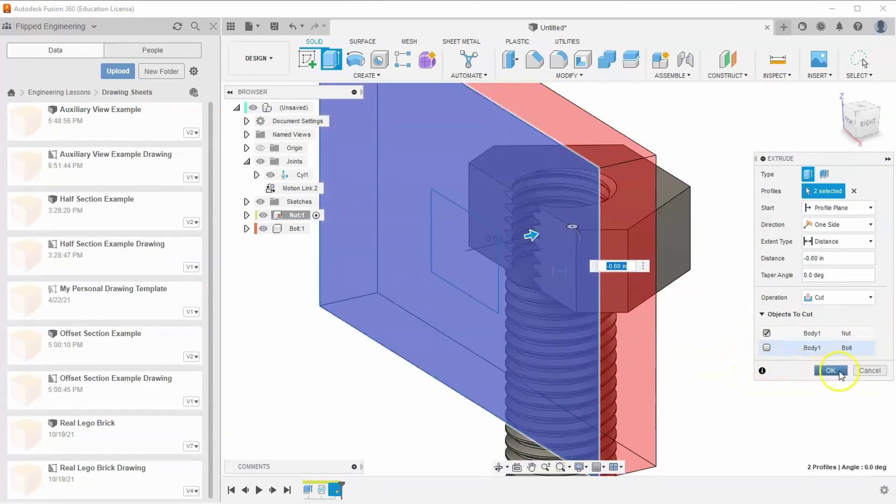
pyautogui.click(832, 370)
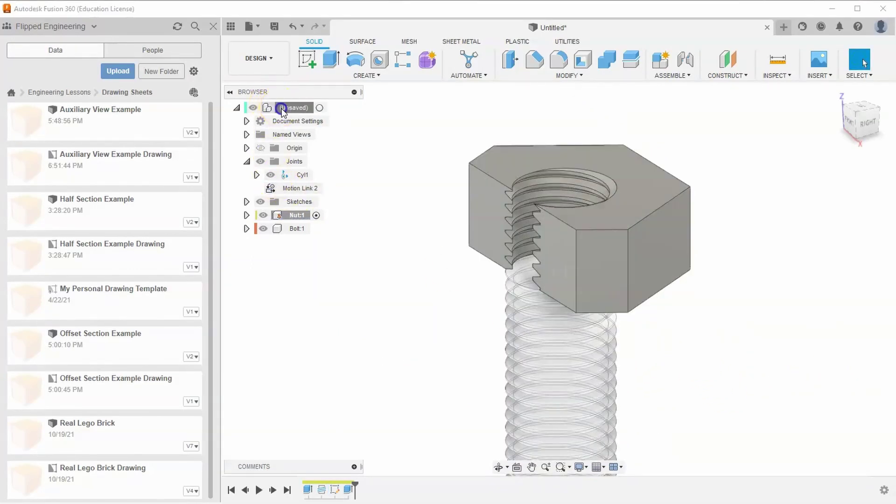
# Activate the top-level assembly, test the linked motion by moving the bolt in the cut-open nut, and revert its position.
pyautogui.click(319, 108)
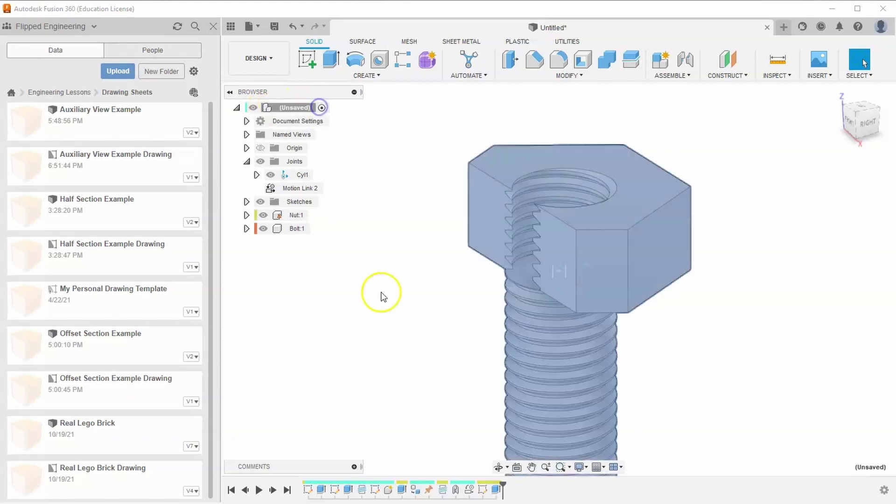
pyautogui.scroll(-2, 468, 196)
pyautogui.moveTo(461, 431); pyautogui.dragTo(654, 398)
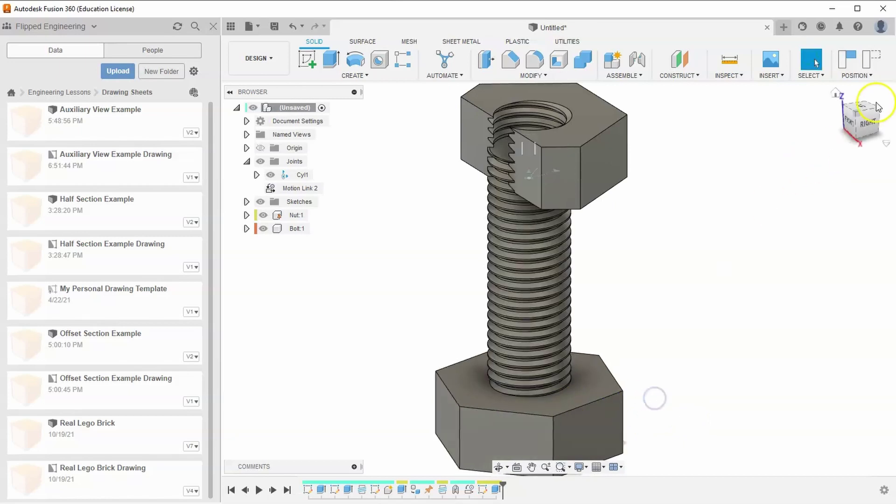
pyautogui.click(865, 125)
pyautogui.click(836, 91)
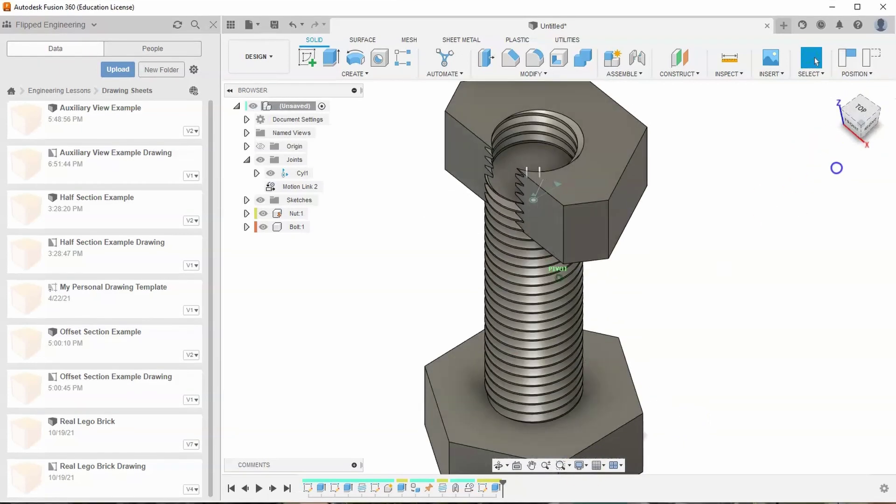
pyautogui.moveTo(637, 392); pyautogui.dragTo(496, 395)
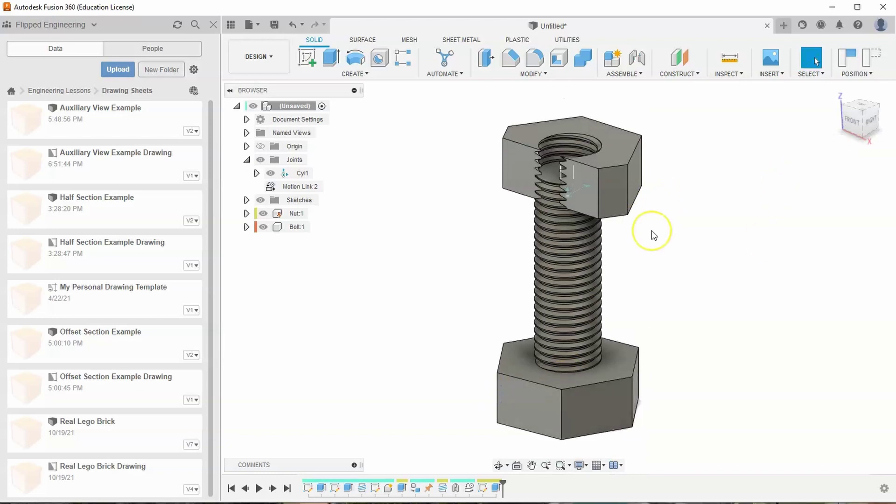
pyautogui.click(871, 59)
pyautogui.click(772, 177)
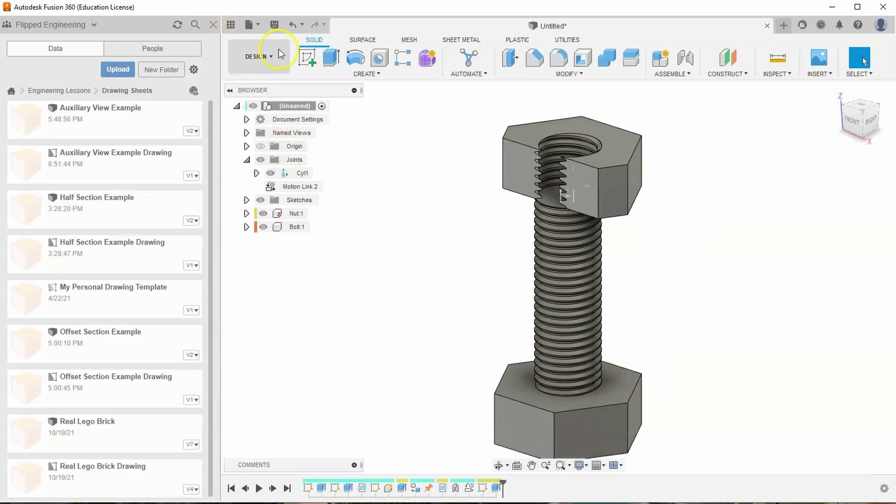
# Start a sketch on the front face of the bolt head and draw a narrow two-point rectangle along the shank up to the nut.
pyautogui.click(307, 57)
pyautogui.click(525, 428)
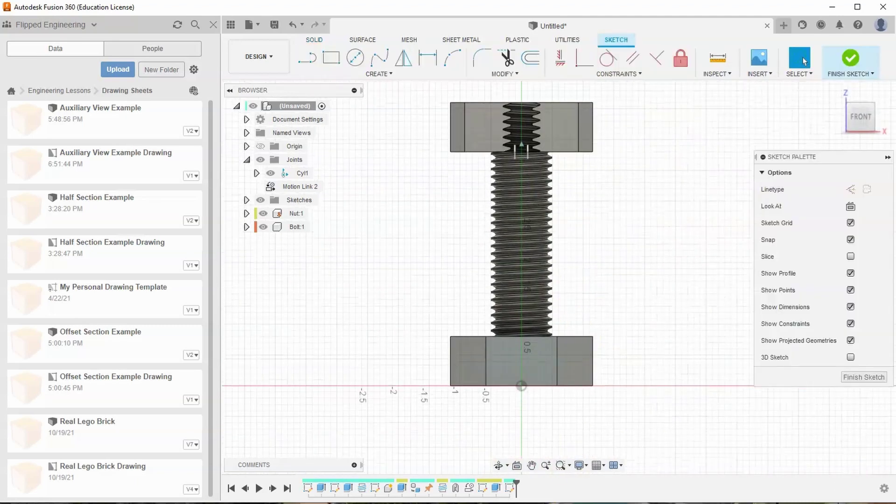
pyautogui.click(339, 58)
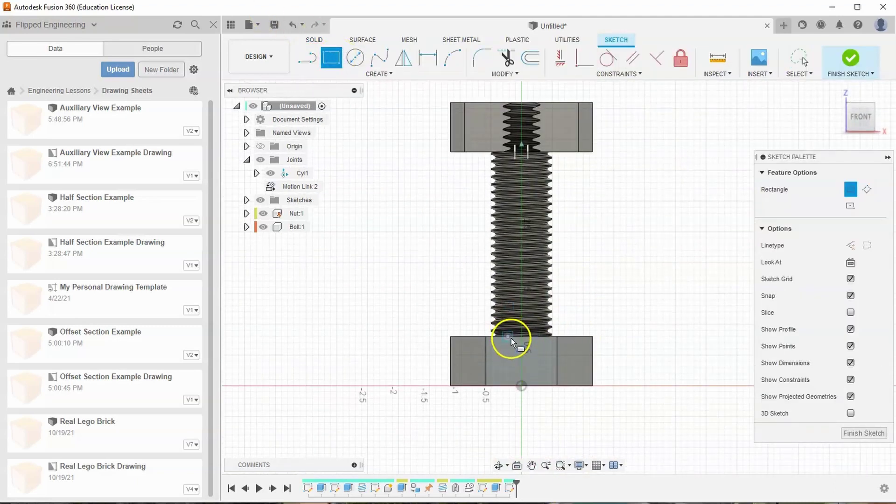
pyautogui.scroll(5, 512, 339)
pyautogui.moveTo(512, 340); pyautogui.dragTo(479, 369, button='middle')
pyautogui.press('r')
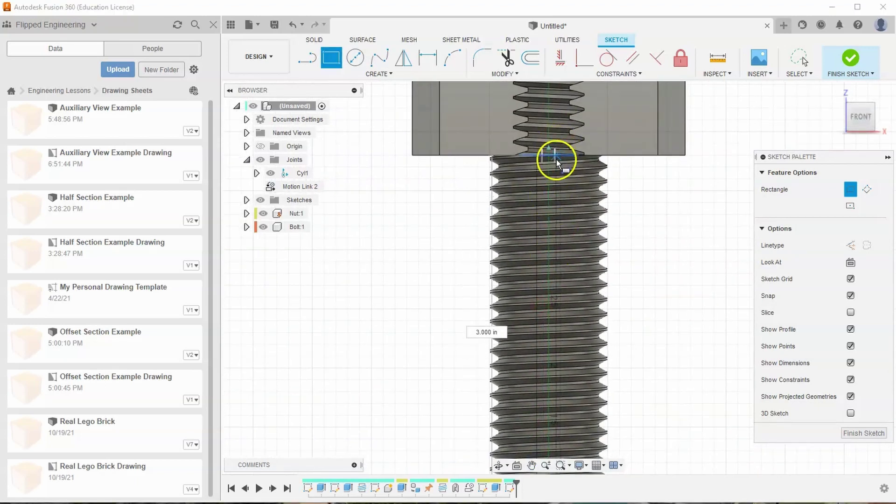
pyautogui.moveTo(557, 138); pyautogui.dragTo(567, 246, button='middle')
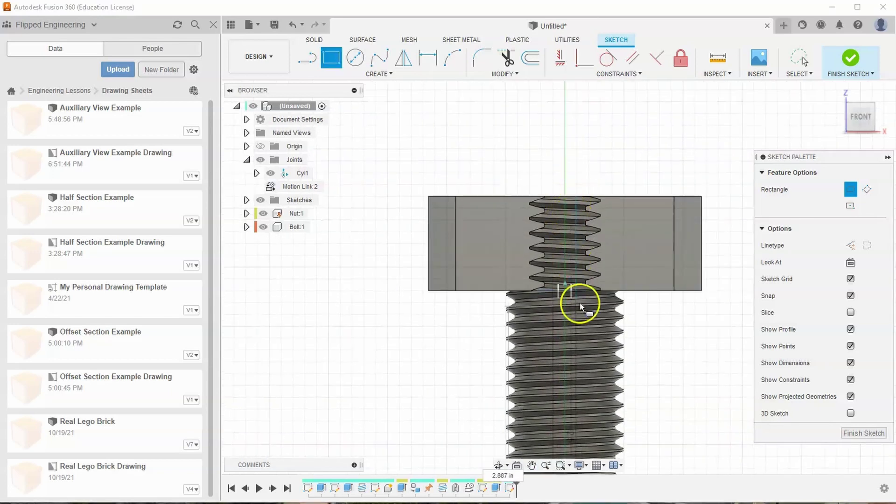
pyautogui.scroll(5, 573, 284)
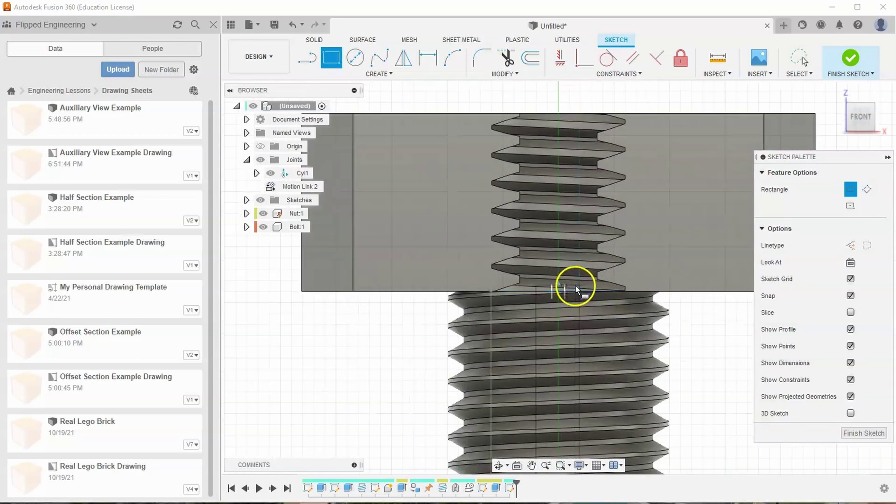
pyautogui.click(571, 275)
pyautogui.scroll(-5, 600, 342)
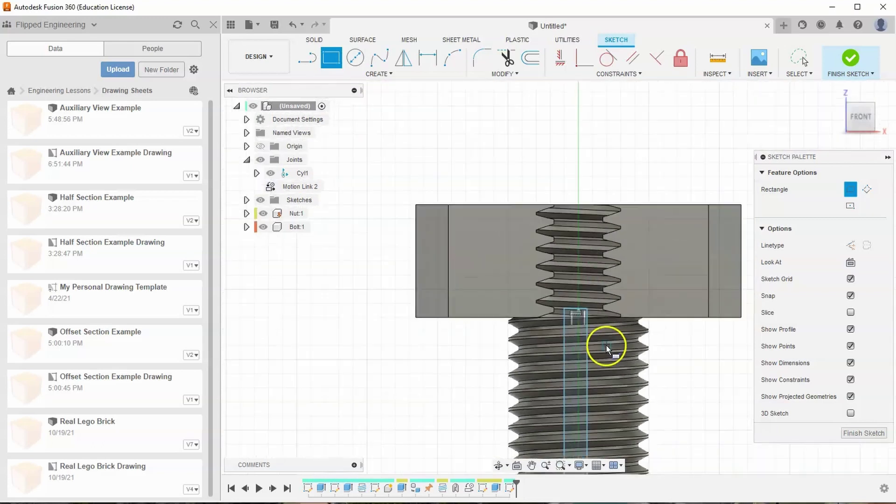
pyautogui.moveTo(866, 122); pyautogui.dragTo(587, 231)
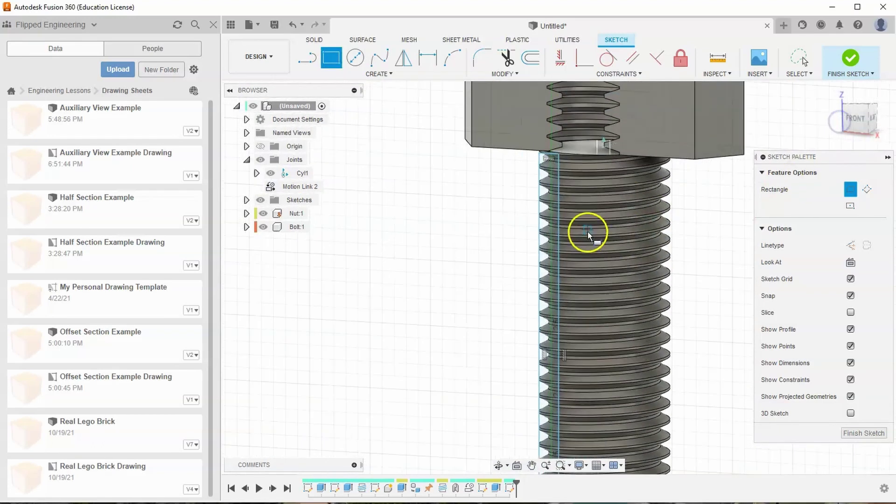
pyautogui.press('Escape')
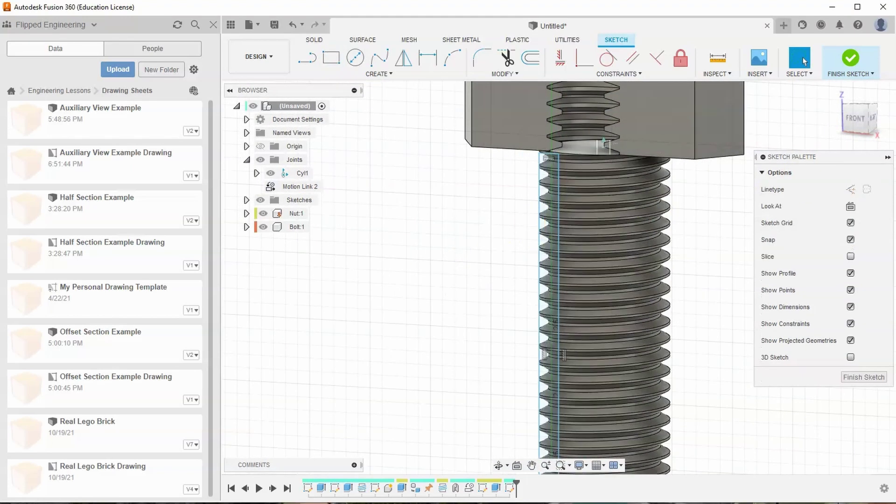
# Narrow the rectangle by moving one of its long sides toward the shank's centre line, and finish the sketch.
pyautogui.click(865, 120)
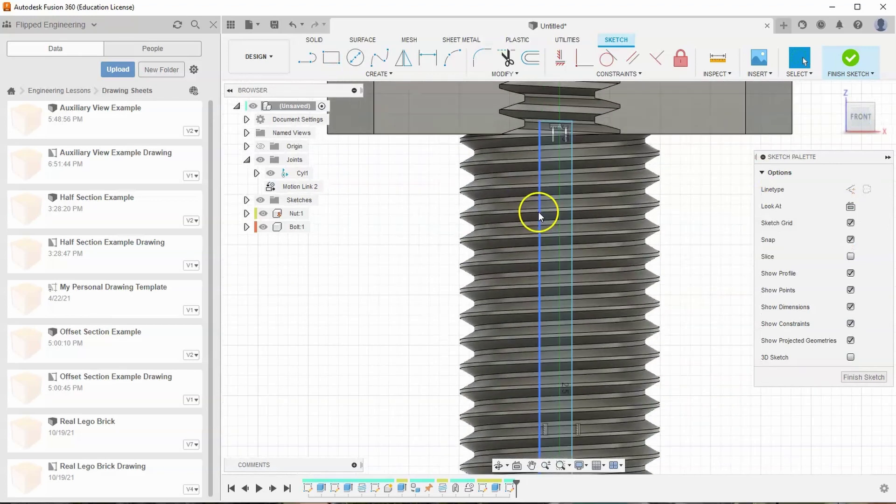
pyautogui.click(539, 213)
pyautogui.moveTo(539, 212); pyautogui.dragTo(568, 212)
pyautogui.scroll(-3, 650, 290)
pyautogui.moveTo(680, 286); pyautogui.dragTo(586, 206, button='middle')
pyautogui.press('Escape')
pyautogui.scroll(-1, 653, 187)
pyautogui.click(852, 57)
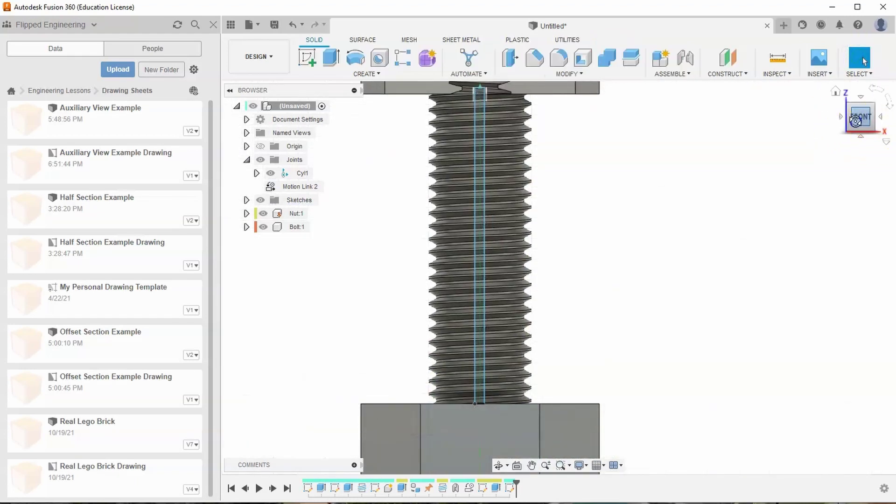
# Extrude the narrow rectangle -0.60 in as a cut to make a shallow slot along the bolt's threads.
pyautogui.moveTo(855, 120); pyautogui.dragTo(806, 130)
pyautogui.click(332, 57)
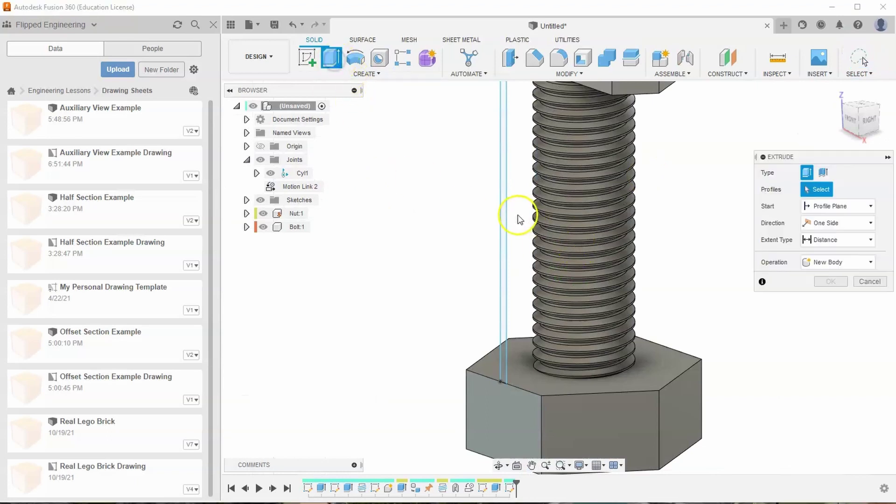
pyautogui.click(502, 213)
pyautogui.moveTo(500, 224); pyautogui.dragTo(556, 229)
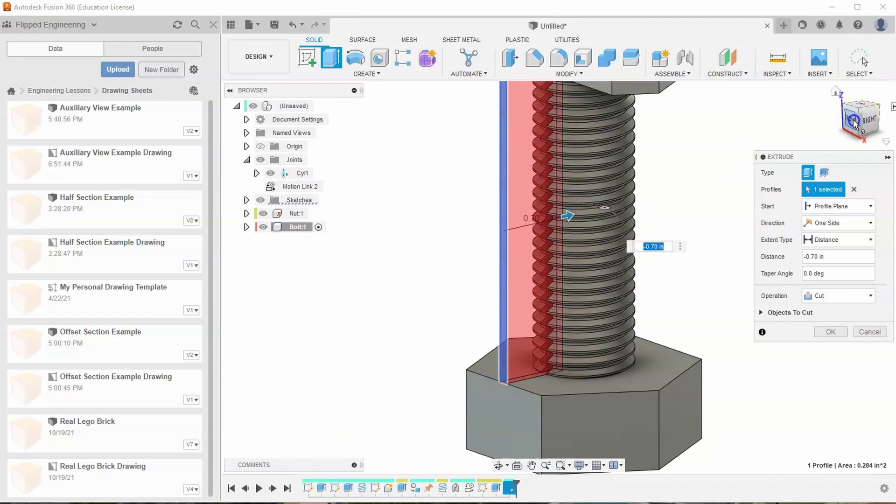
pyautogui.click(853, 121)
pyautogui.scroll(5, 547, 198)
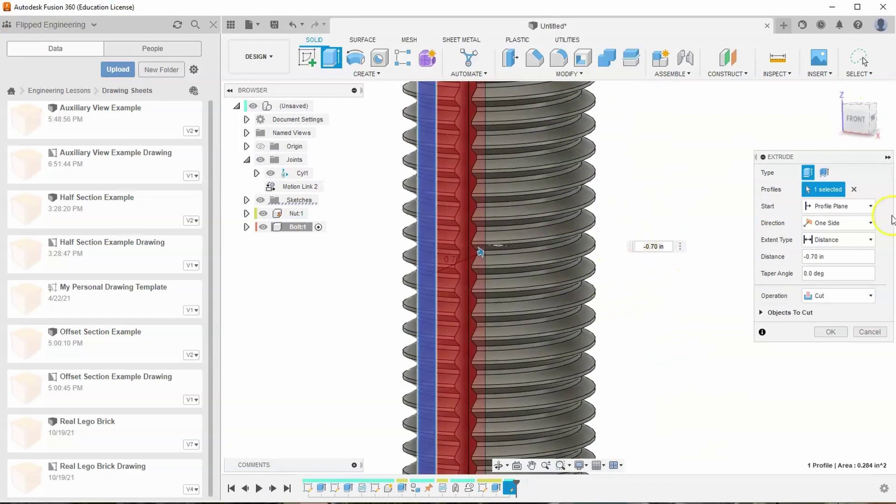
pyautogui.moveTo(479, 253); pyautogui.dragTo(468, 258)
pyautogui.scroll(5, 460, 256)
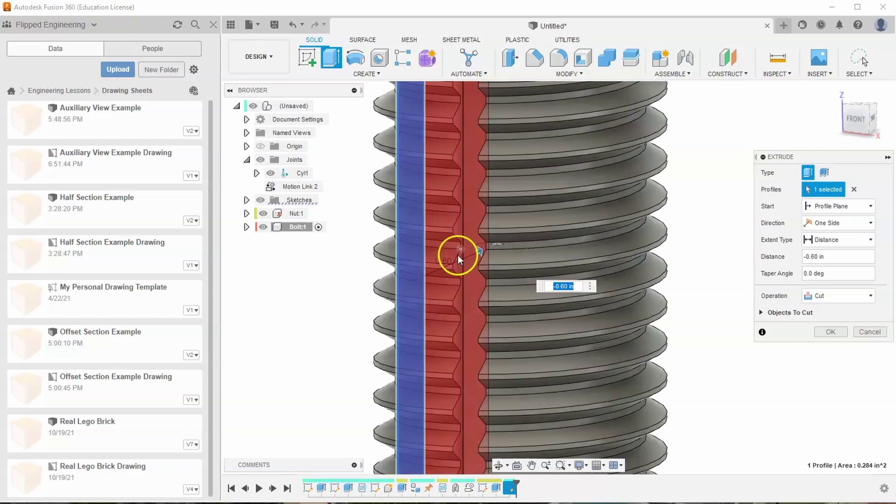
pyautogui.scroll(-5, 469, 223)
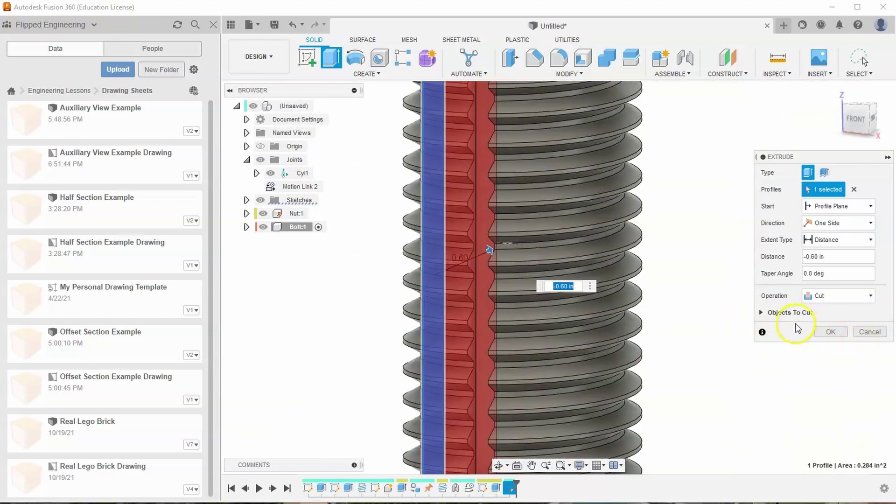
pyautogui.click(831, 332)
# Test the linked motion by turning the slotted bolt, and revert its position.
pyautogui.scroll(-5, 698, 337)
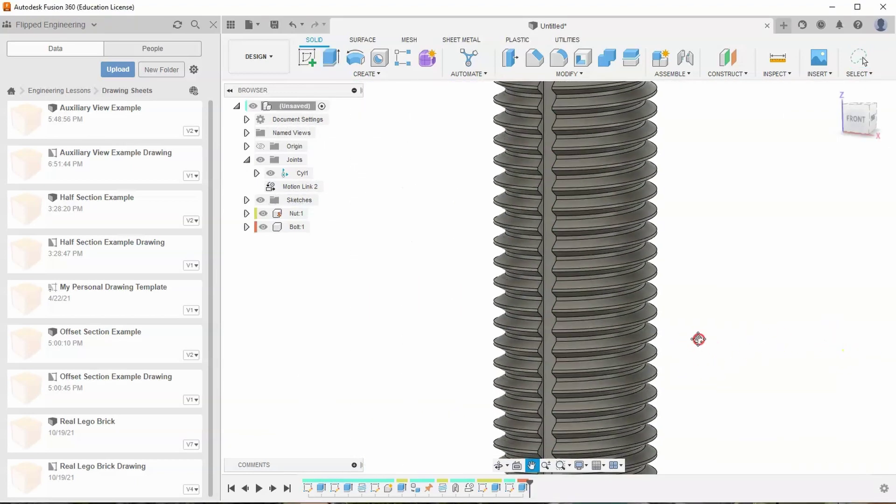
pyautogui.moveTo(652, 248); pyautogui.dragTo(643, 314, button='middle')
pyautogui.moveTo(554, 386); pyautogui.dragTo(655, 381)
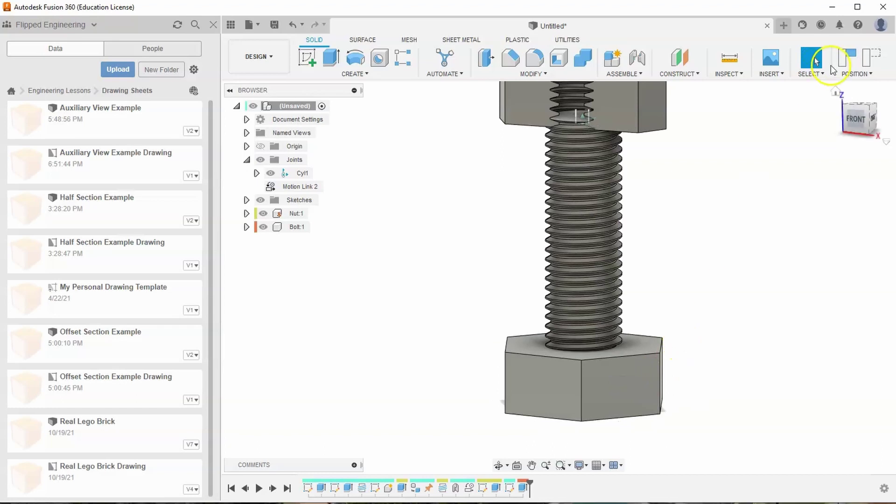
pyautogui.click(876, 61)
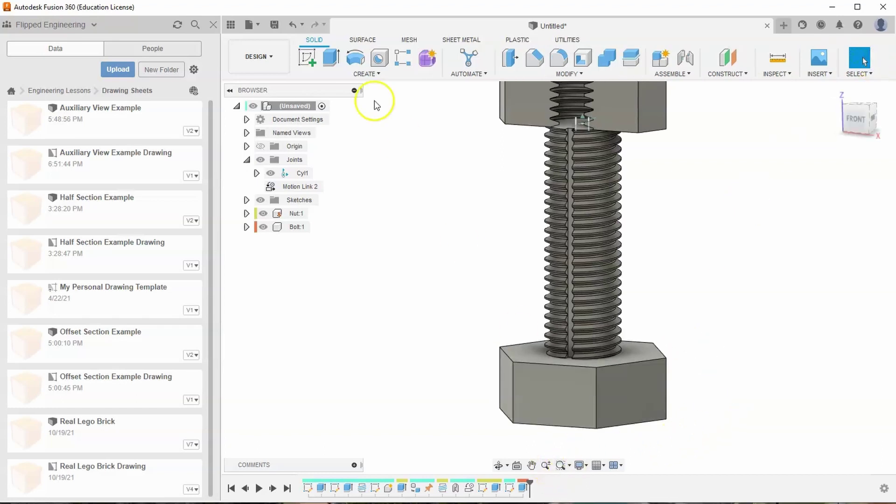
# Pattern the slot cut feature around the bolt's shank axis as a full circular pattern with a quantity of 4.
pyautogui.click(366, 75)
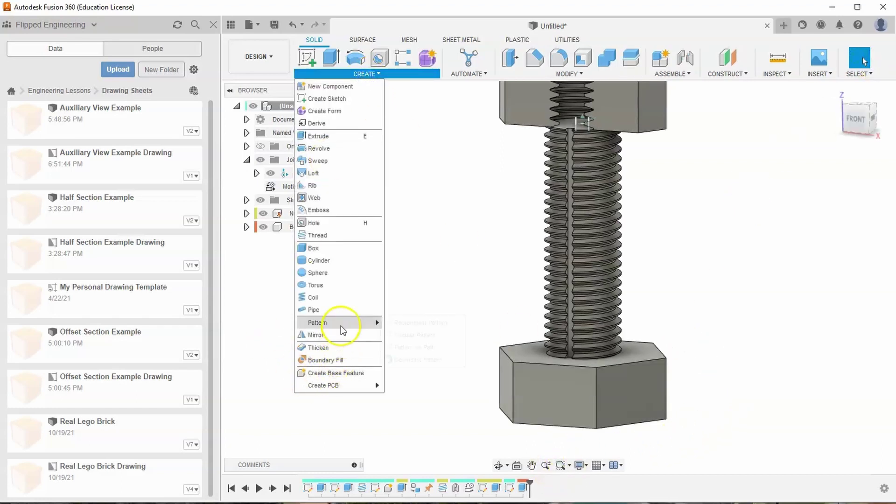
pyautogui.moveTo(341, 323)
pyautogui.click(404, 334)
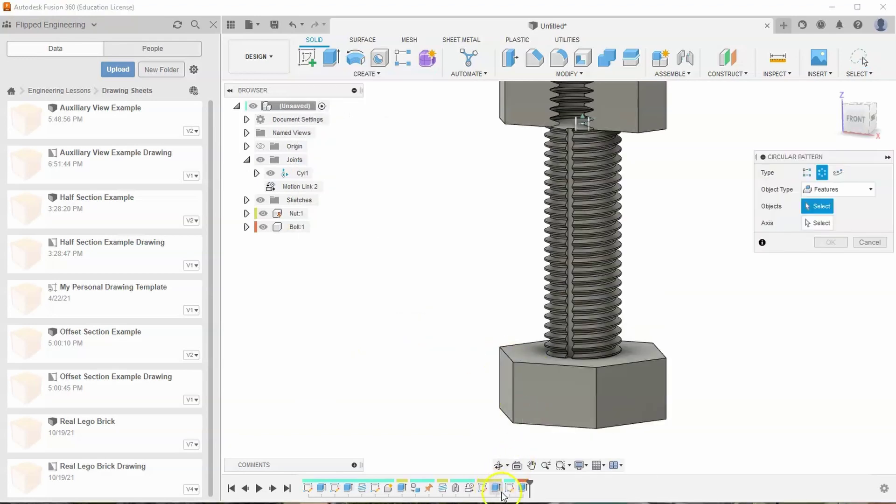
pyautogui.click(838, 189)
pyautogui.click(827, 228)
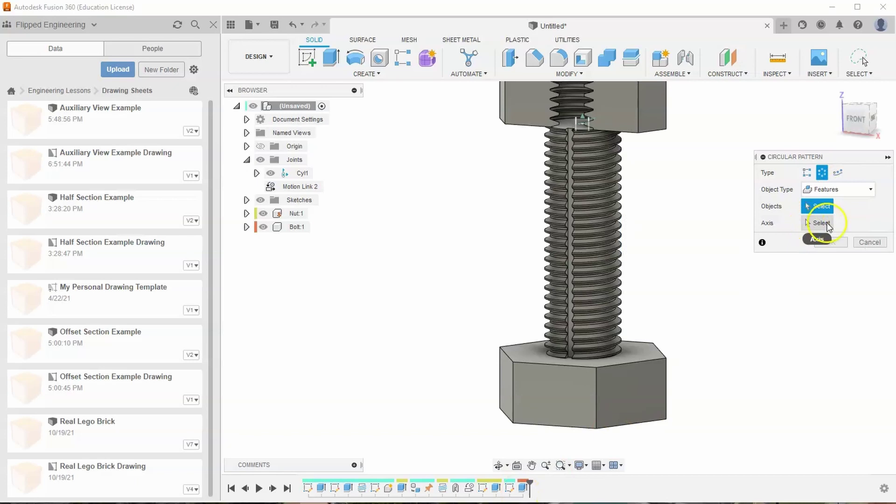
pyautogui.click(816, 227)
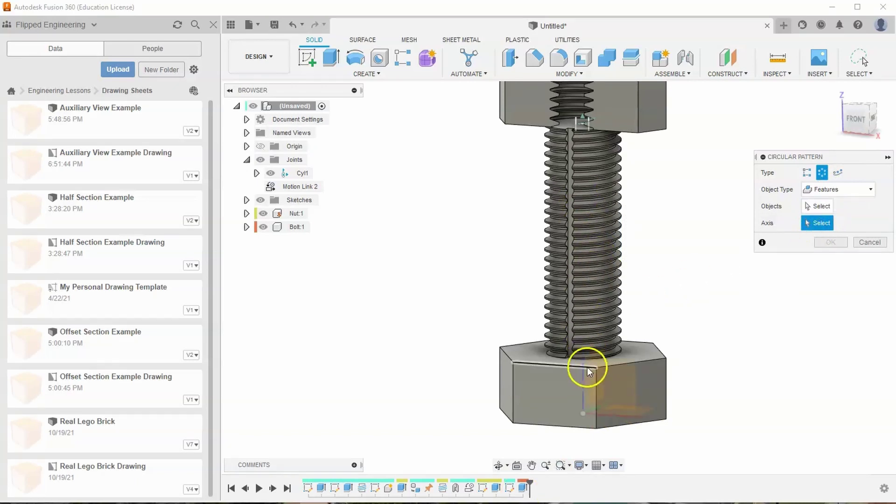
pyautogui.click(604, 356)
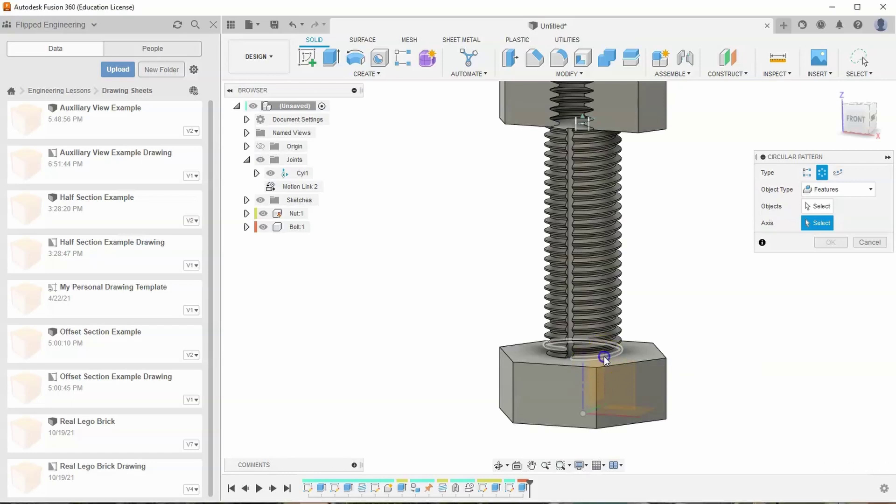
pyautogui.click(820, 206)
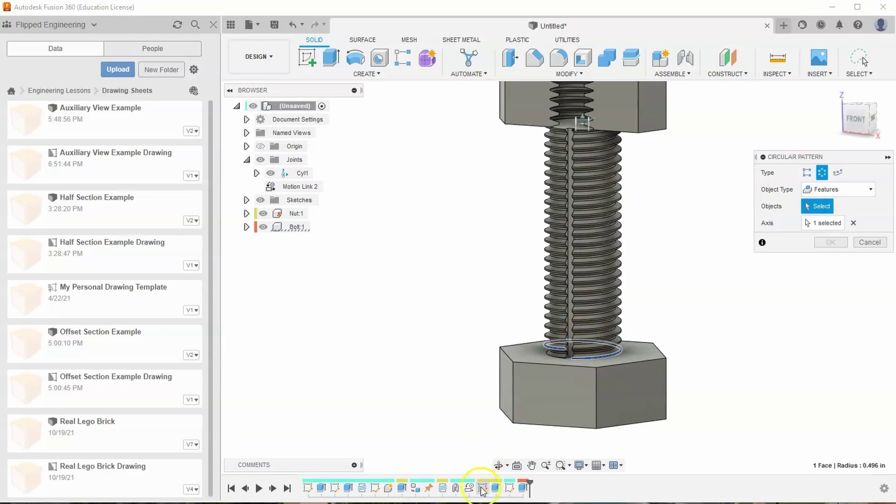
pyautogui.click(524, 487)
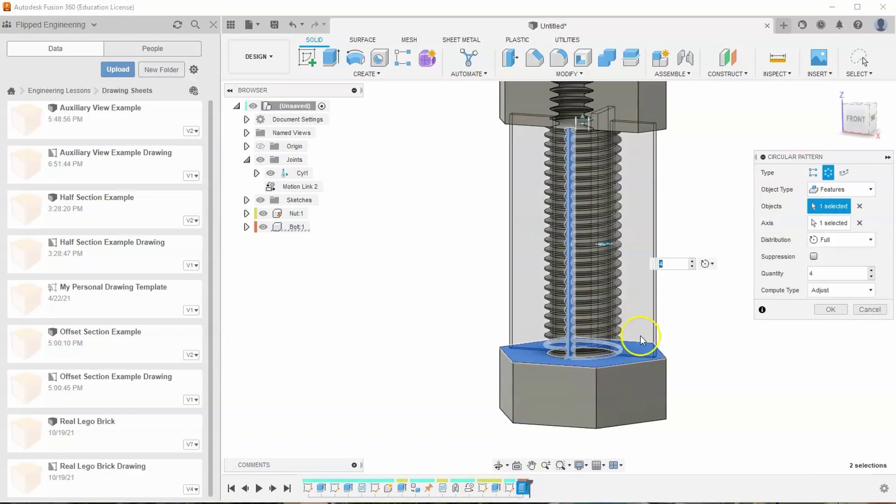
pyautogui.click(835, 309)
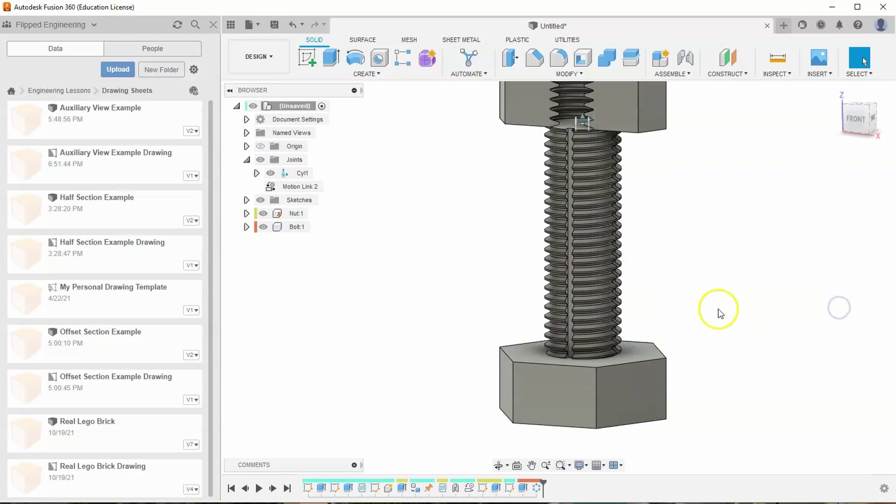
# Turn the bolt through the linked motion and examine its patterned slots and threads from the front and right sides.
pyautogui.click(862, 119)
pyautogui.moveTo(862, 119); pyautogui.dragTo(808, 184)
pyautogui.moveTo(570, 402); pyautogui.dragTo(629, 378)
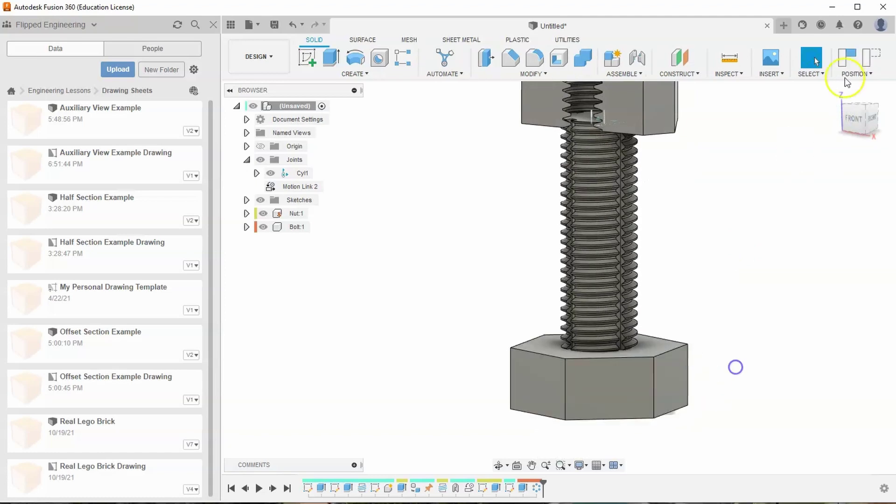
pyautogui.click(853, 115)
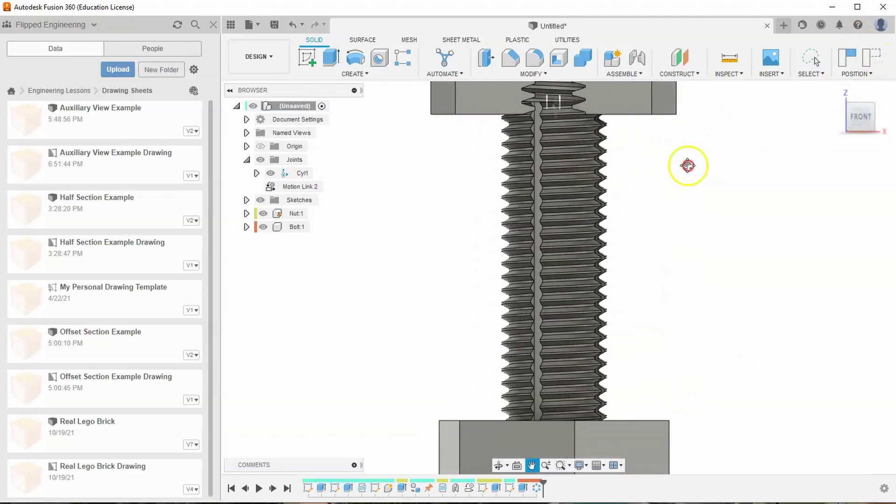
pyautogui.moveTo(524, 436); pyautogui.dragTo(566, 425)
pyautogui.moveTo(876, 144)
pyautogui.mouseDown()
pyautogui.moveTo(826, 117)
pyautogui.moveTo(804, 124)
pyautogui.moveTo(808, 222)
pyautogui.mouseUp()
pyautogui.moveTo(674, 434); pyautogui.dragTo(840, 455)
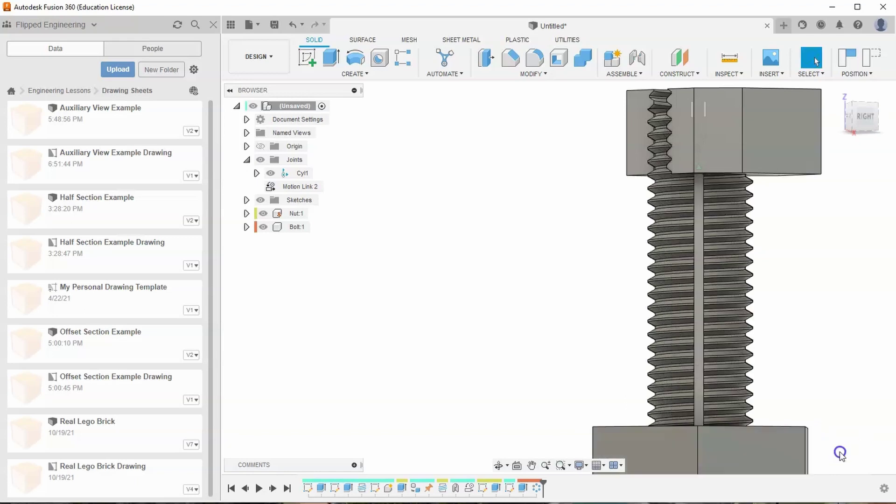
pyautogui.click(849, 117)
pyautogui.click(665, 172)
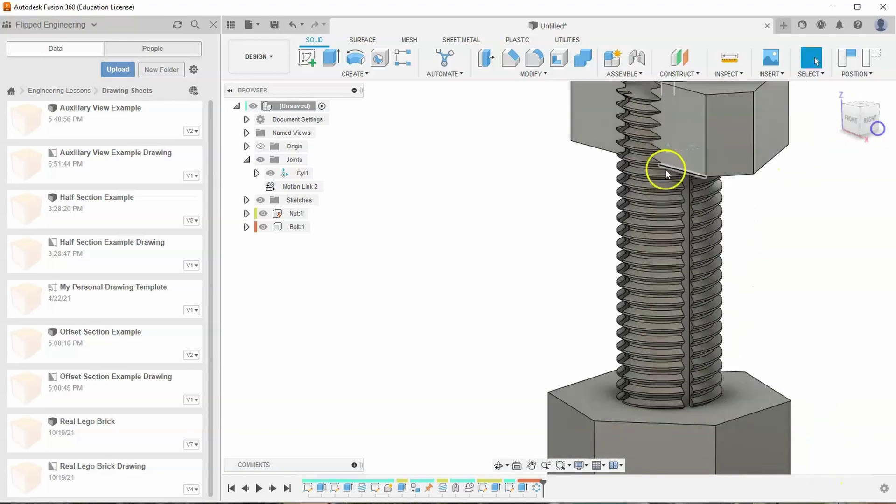
pyautogui.scroll(3, 654, 149)
pyautogui.scroll(1, 653, 138)
pyautogui.moveTo(657, 141); pyautogui.dragTo(660, 177)
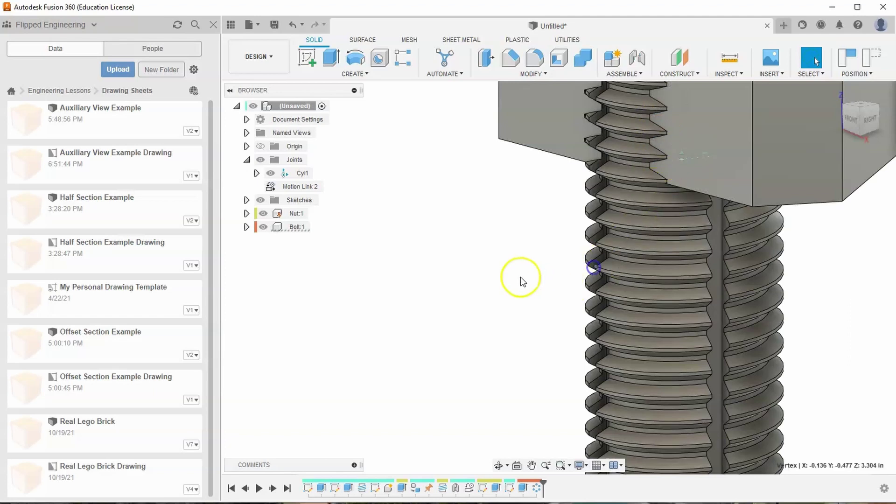
# Edit the bolt's thread feature and change its designation to 1-12 UNF.
pyautogui.scroll(-2, 501, 325)
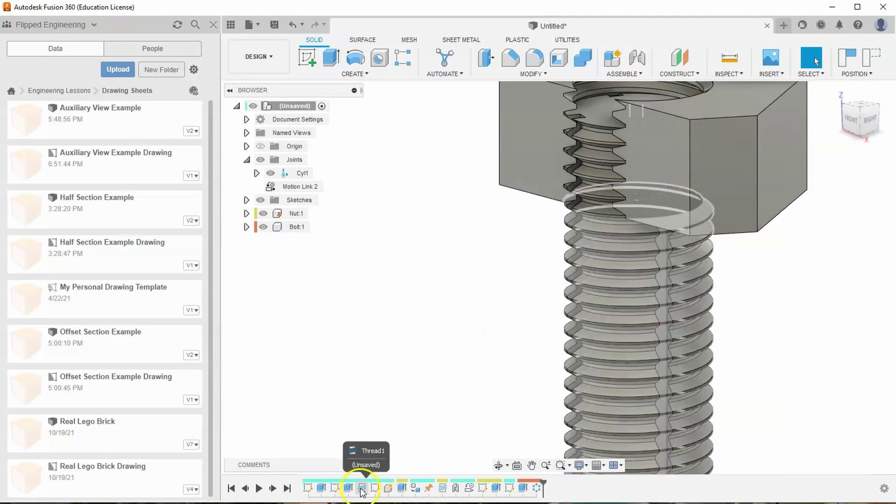
pyautogui.doubleClick(362, 490)
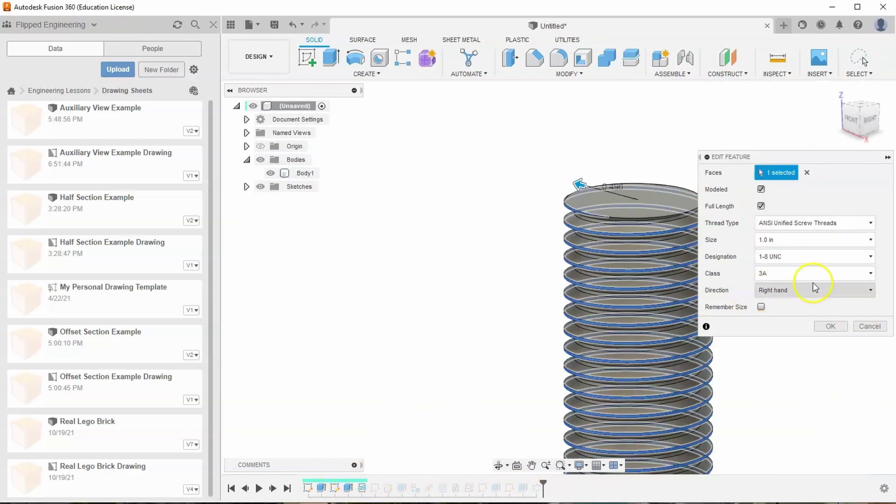
pyautogui.click(806, 264)
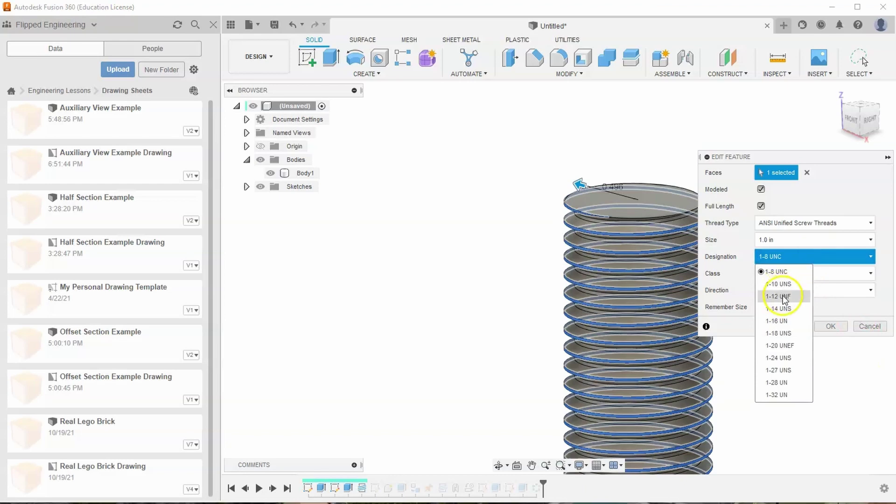
pyautogui.click(781, 284)
pyautogui.click(829, 326)
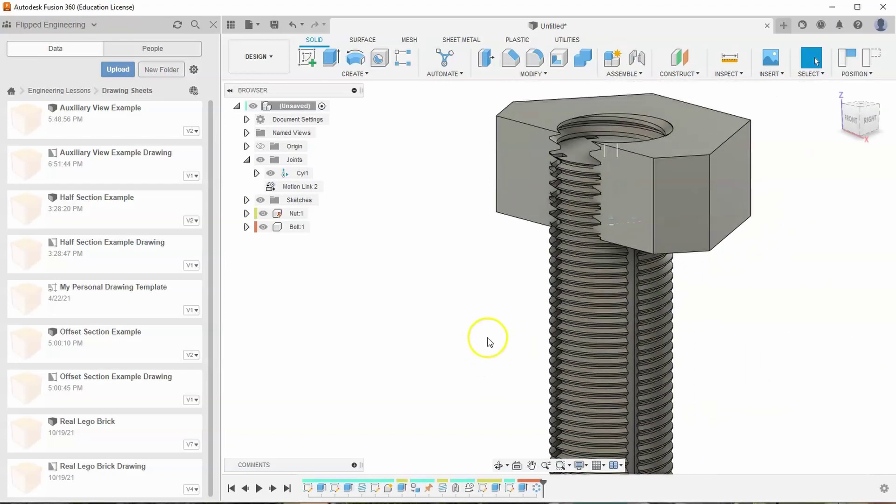
# Turn the bolt and compare its threads with the nut's threads from the front.
pyautogui.scroll(-2, 488, 269)
pyautogui.click(851, 120)
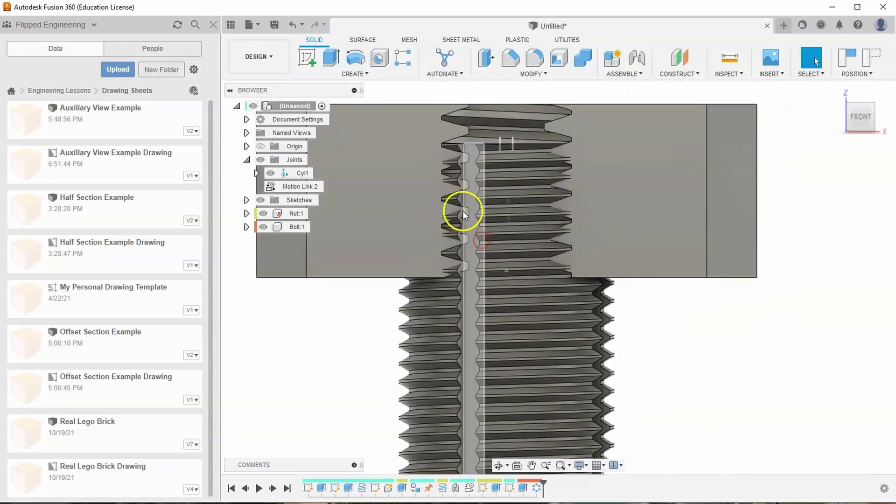
pyautogui.moveTo(520, 352); pyautogui.dragTo(529, 314)
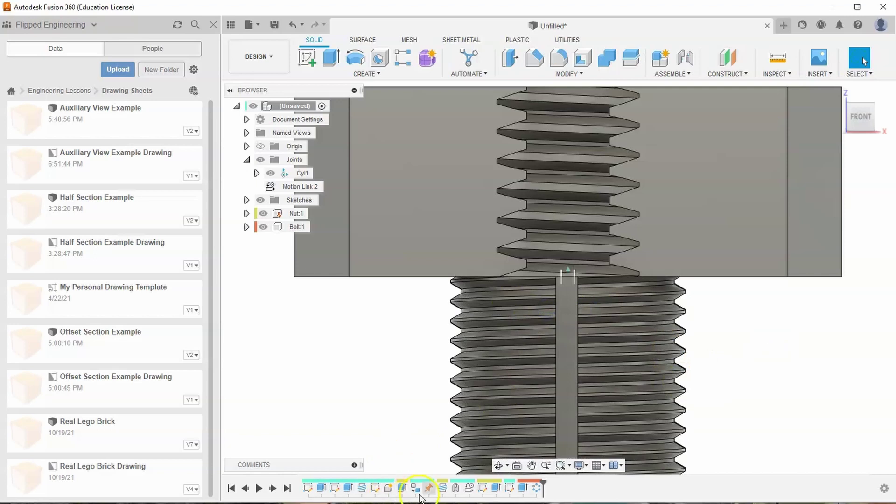
# Edit the nut's thread feature and change its designation to 1-12 UNF.
pyautogui.doubleClick(442, 488)
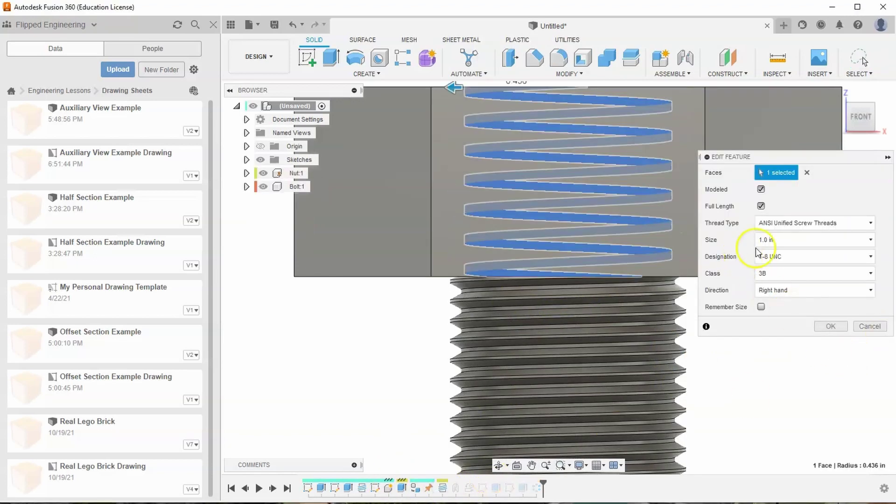
pyautogui.click(780, 253)
pyautogui.click(790, 301)
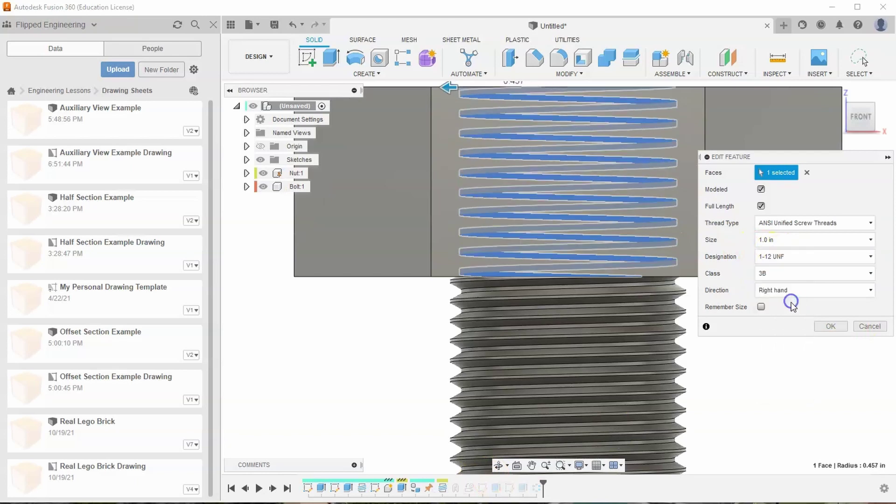
pyautogui.click(831, 326)
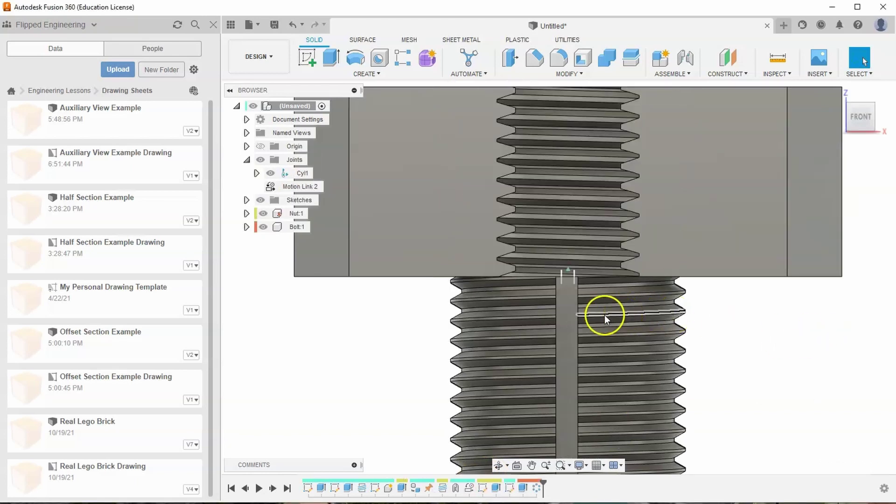
# Turn the bolt to test how its threads run with the nut's, and revert its position.
pyautogui.moveTo(518, 312); pyautogui.dragTo(732, 336)
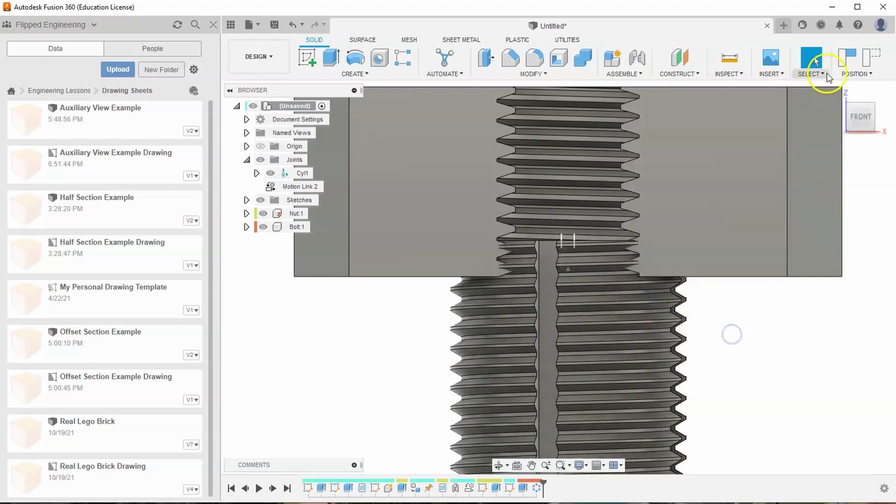
pyautogui.click(867, 56)
pyautogui.scroll(-3, 591, 304)
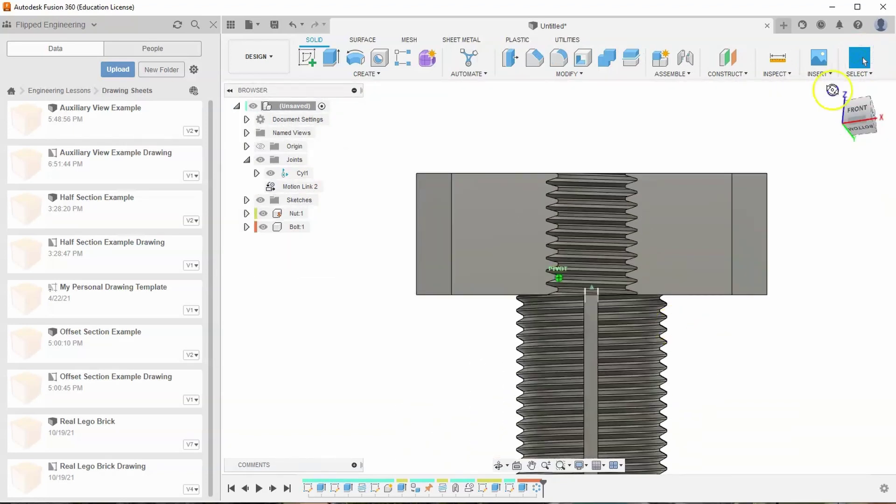
# Open the motion link between the bolt and nut for editing.
pyautogui.click(832, 89)
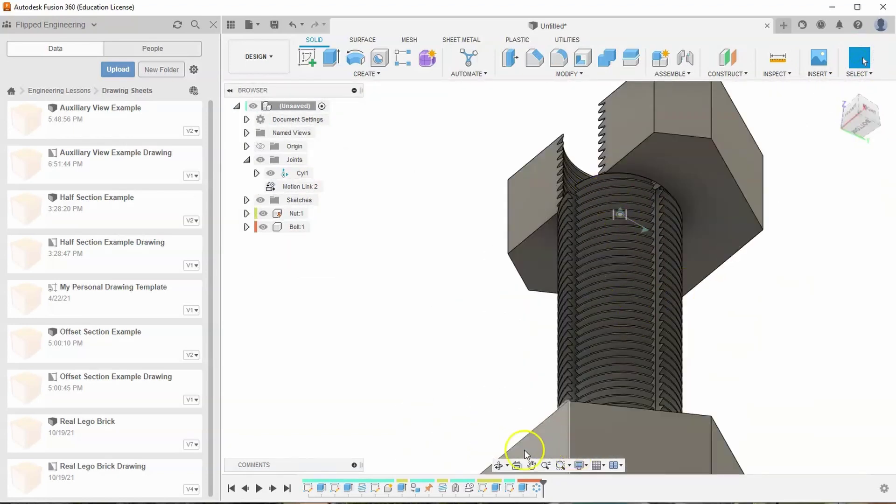
pyautogui.rightClick(469, 489)
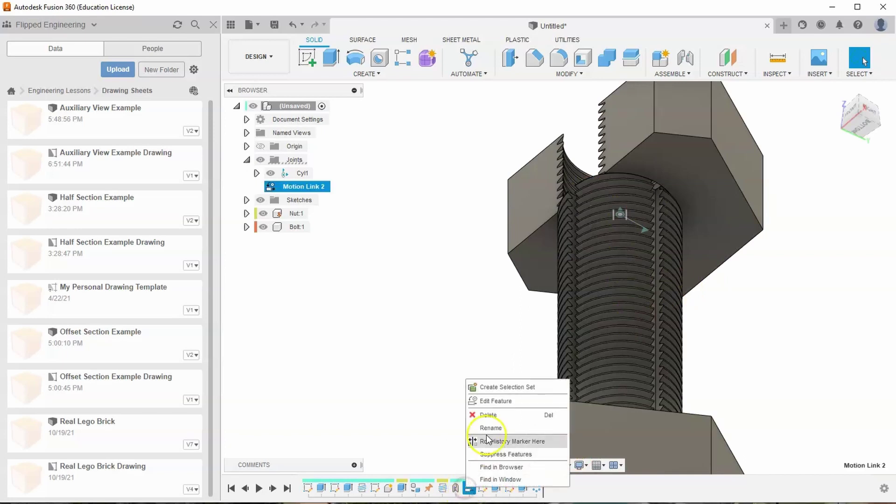
pyautogui.click(495, 401)
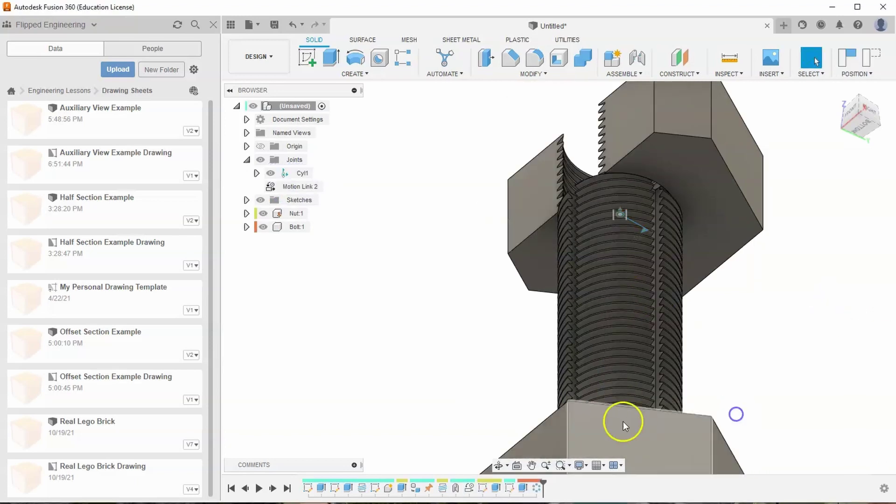
# Turn the bolt by its head and examine how its threads travel through the cut-open nut.
pyautogui.click(866, 103)
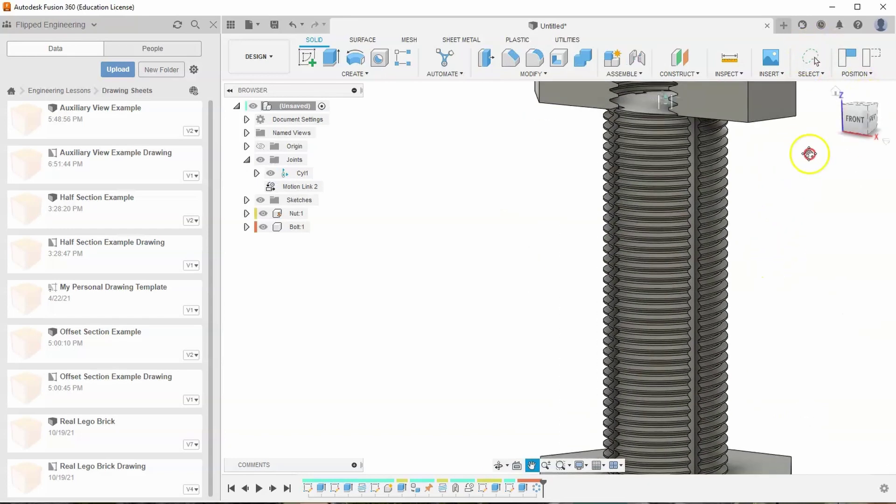
pyautogui.scroll(3, 603, 353)
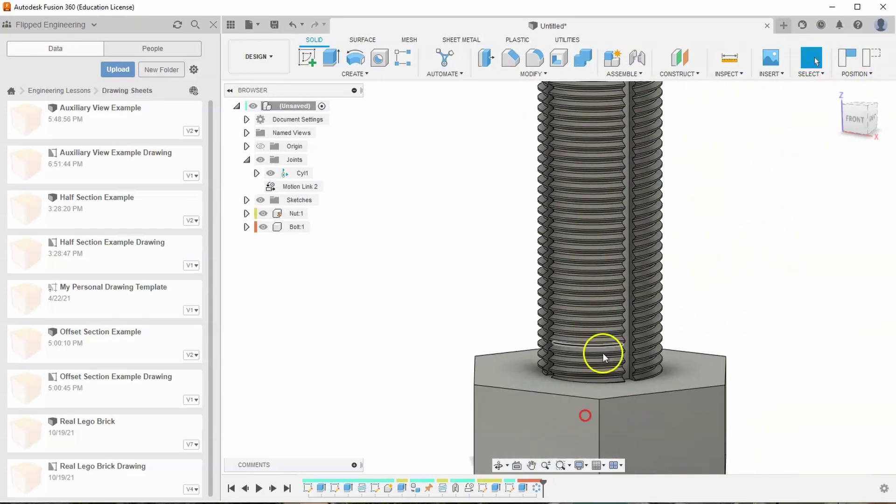
pyautogui.scroll(-3, 610, 368)
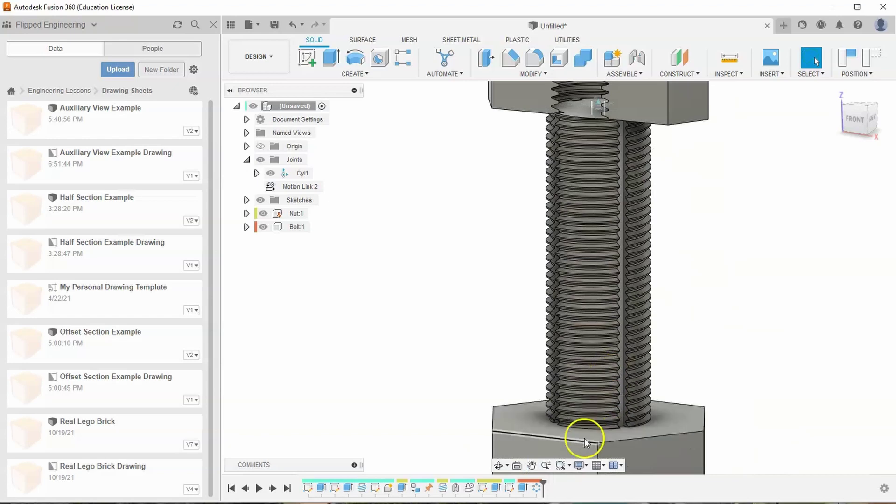
pyautogui.moveTo(562, 430); pyautogui.dragTo(636, 430)
pyautogui.moveTo(598, 200); pyautogui.dragTo(629, 303, button='middle')
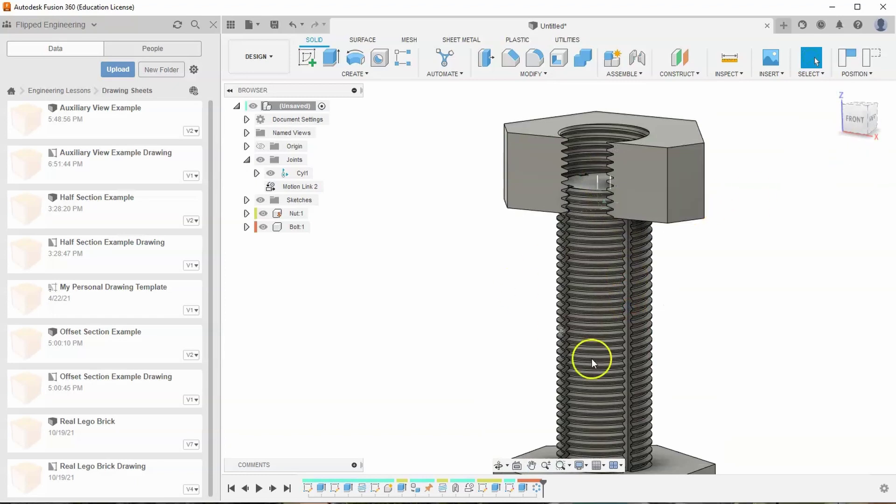
# Save the design as "Working Bolt and Nut" in the Drawing Sheets folder of Engineering Lessons.
pyautogui.click(277, 23)
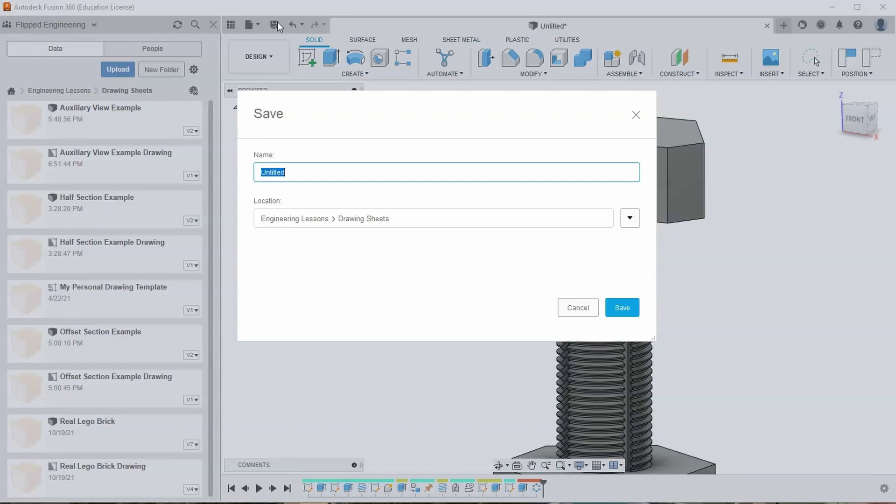
pyautogui.write('WOrking Bolt and Nut')
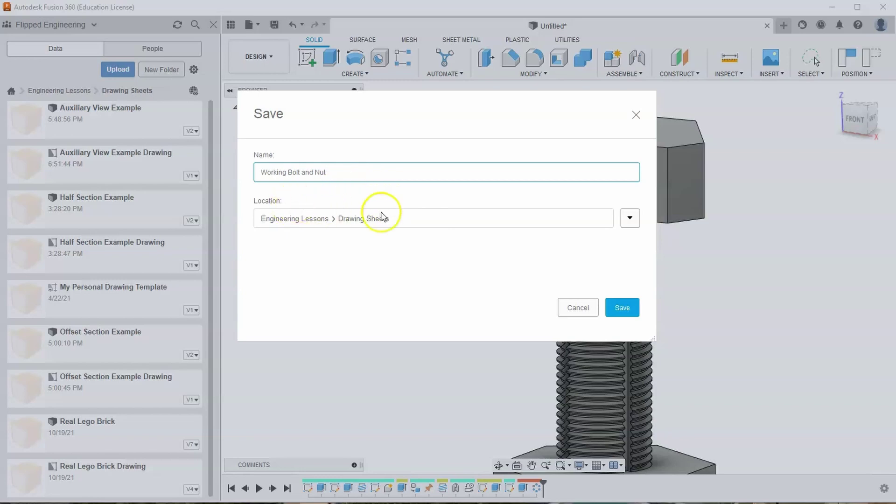
pyautogui.click(625, 306)
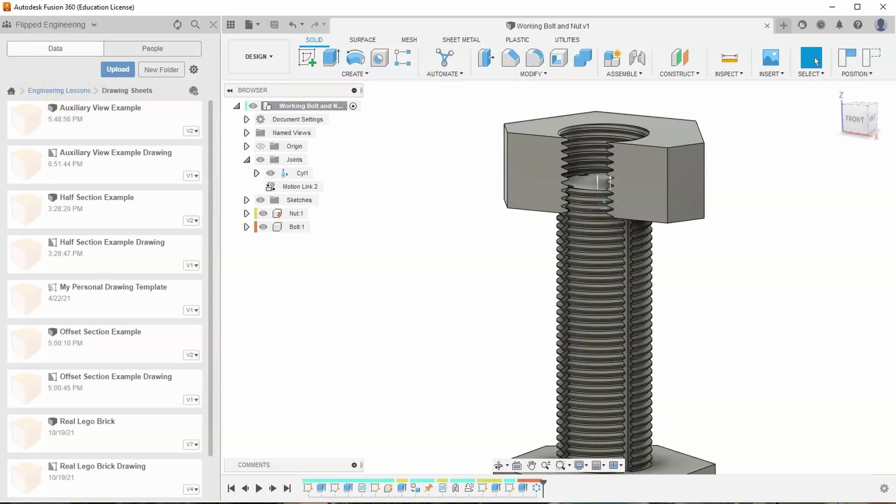
# Rename the Drawing Sheets folder in Engineering Lessons as "Holes. Threads, and Drawing Sheets" and reopen it.
pyautogui.click(70, 90)
pyautogui.rightClick(112, 259)
pyautogui.click(122, 259)
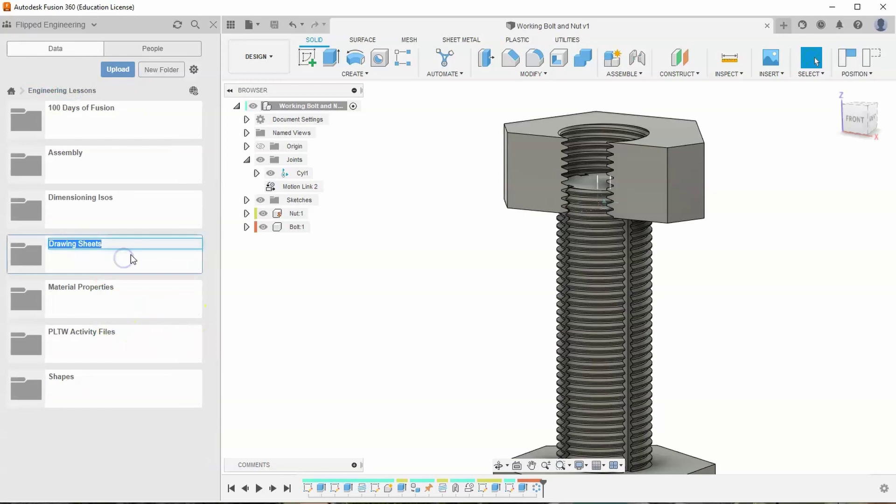
pyautogui.press('Home')
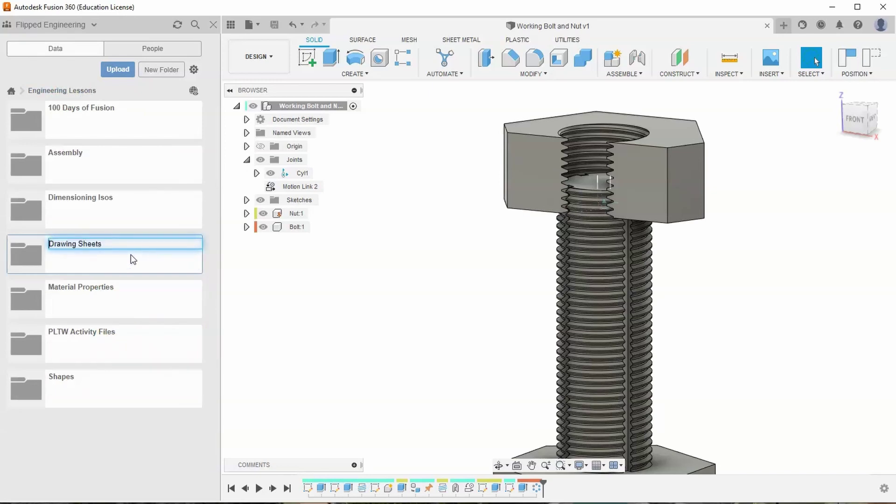
pyautogui.write('Holes. Threads, and')
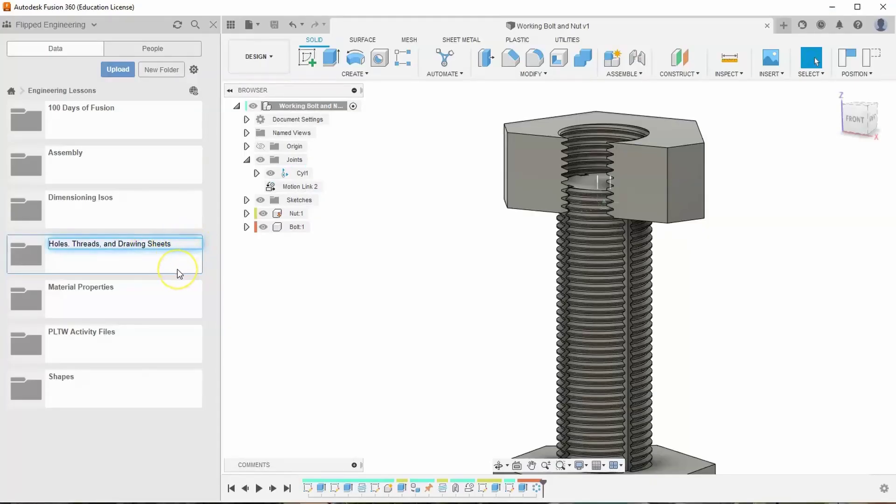
pyautogui.press('Return')
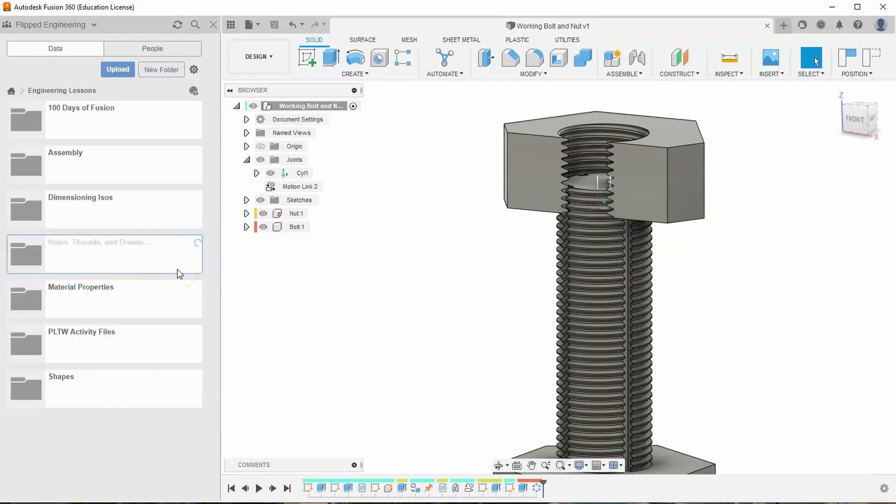
pyautogui.click(77, 269)
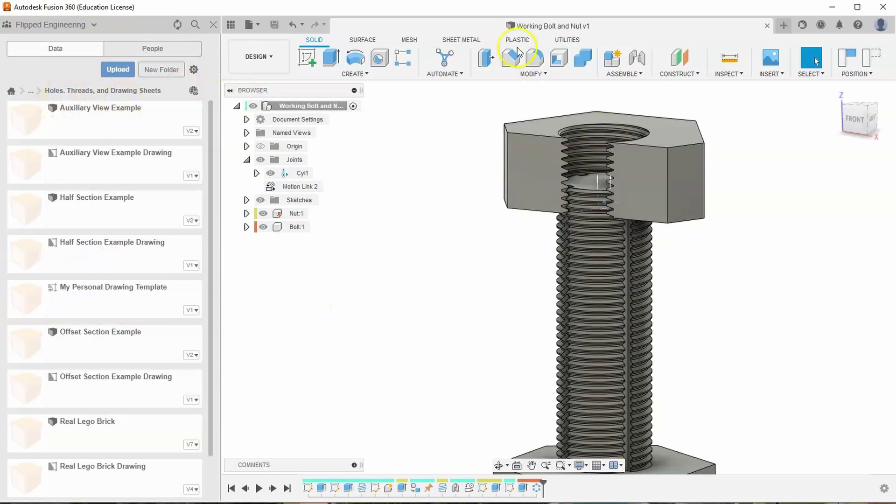
# Turn the bolt by its threaded shank to check its linked motion through the cut-open nut.
pyautogui.moveTo(583, 309); pyautogui.dragTo(582, 313)
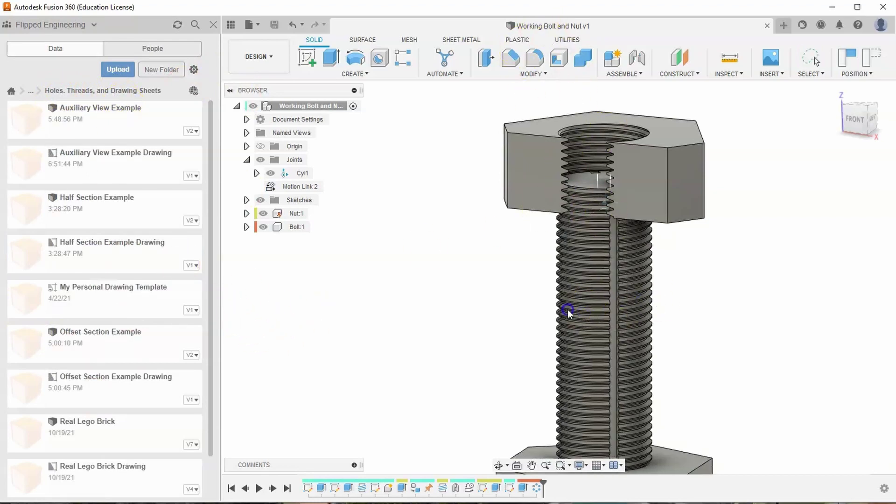
pyautogui.click(485, 252)
pyautogui.click(478, 139)
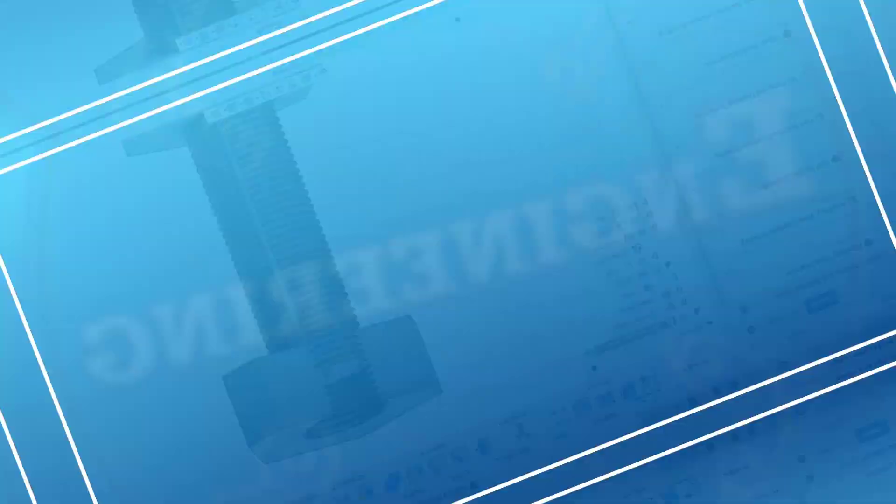